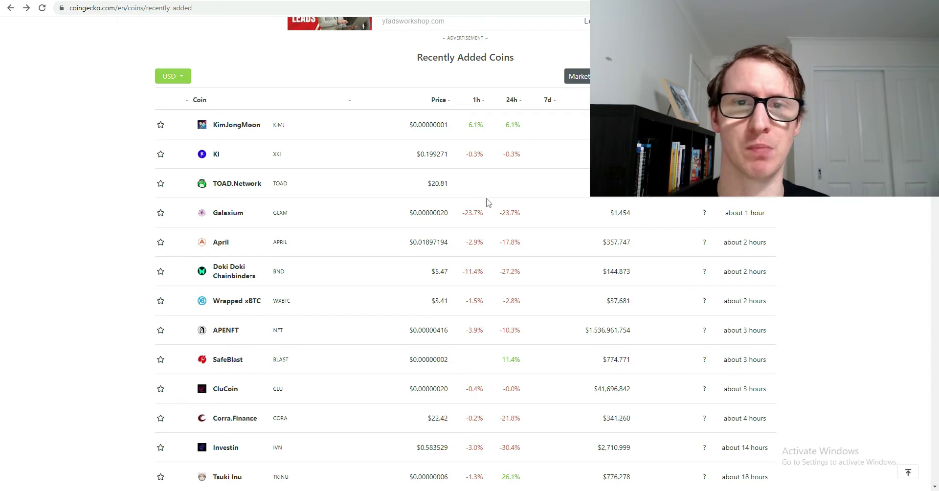
Step: Scroll back to the top of CoinGecko's Recently Added Coins page
{"action": "scroll", "coordinate": [778, 308], "scroll_direction": "up", "scroll_amount": 3}
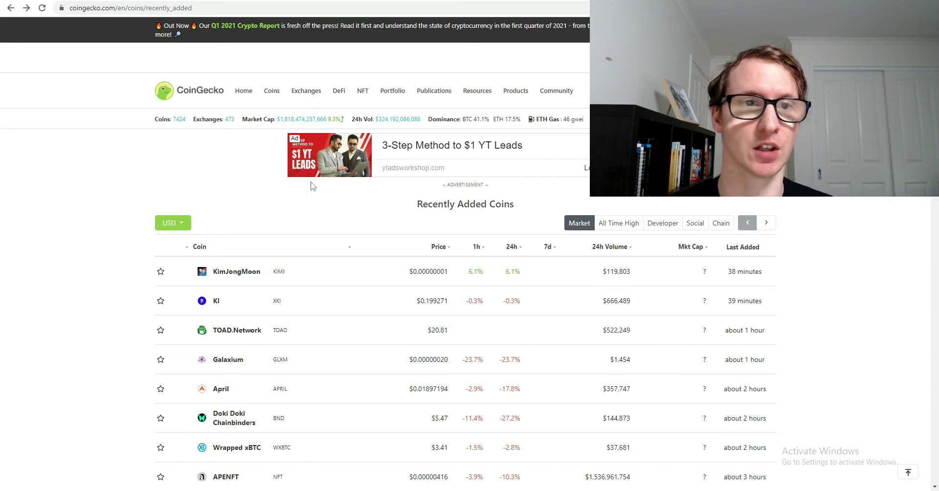
Step: Return to the CoinGecko home page and open the Recently Added coins list
{"action": "left_click", "coordinate": [199, 92]}
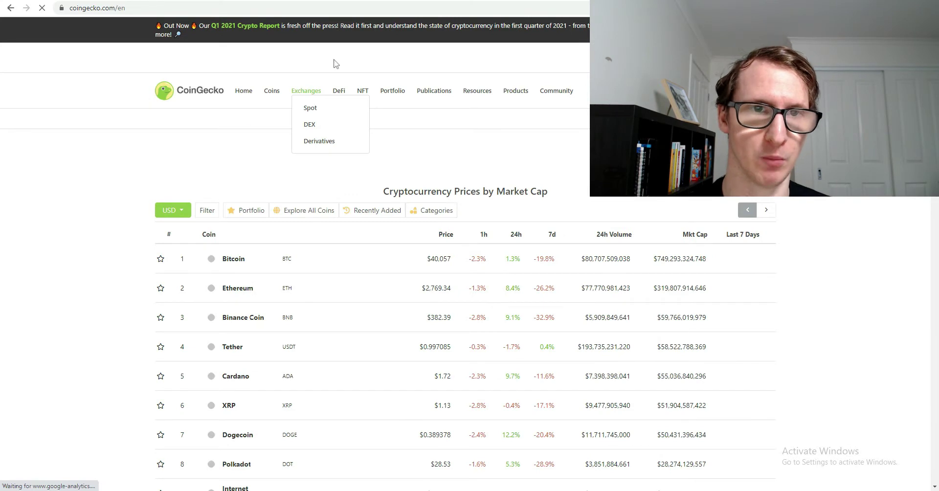
{"action": "mouse_move", "coordinate": [295, 97]}
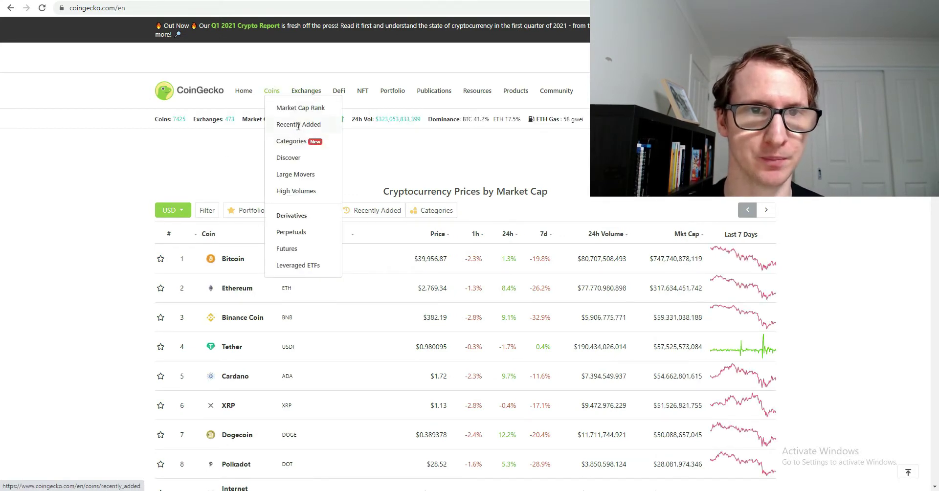
{"action": "left_click", "coordinate": [298, 126]}
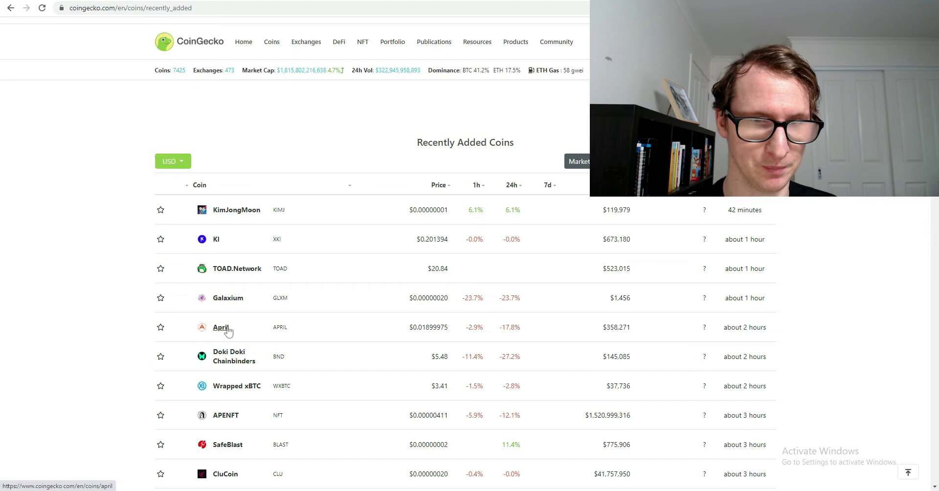
{"action": "scroll", "coordinate": [226, 362], "scroll_direction": "down", "scroll_amount": 1}
{"action": "scroll", "coordinate": [234, 377], "scroll_direction": "down", "scroll_amount": 2}
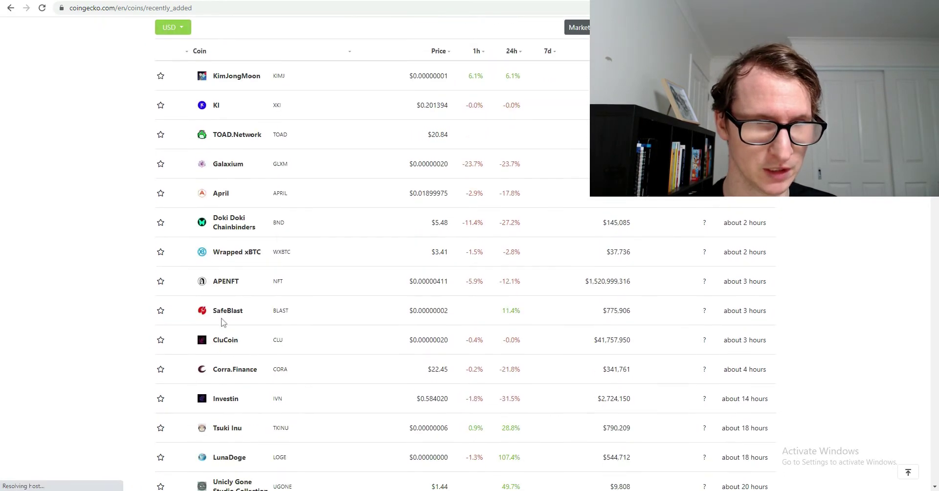
Step: Look at the SafeBlast page, then go back and open the CluCoin (CLU) page
{"action": "left_click", "coordinate": [226, 313]}
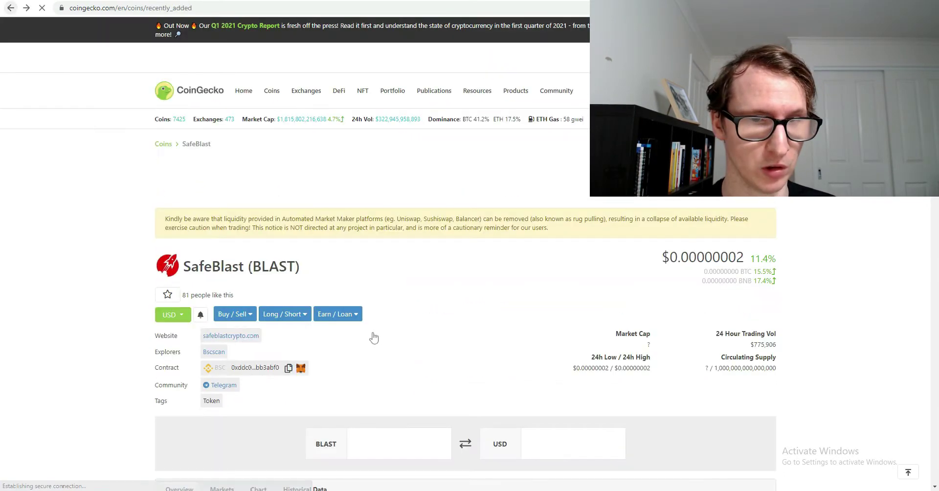
{"action": "key", "text": "alt+Left"}
{"action": "scroll", "coordinate": [239, 326], "scroll_direction": "down", "scroll_amount": 1}
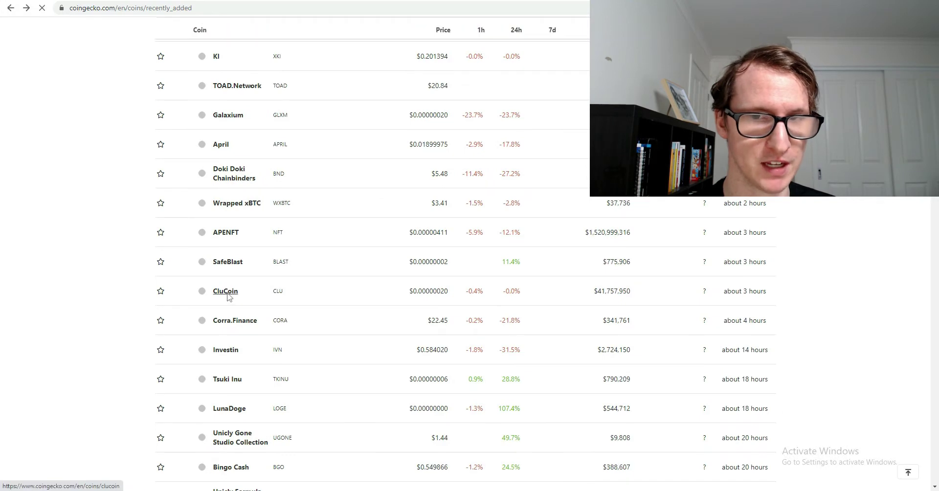
{"action": "left_click", "coordinate": [227, 292]}
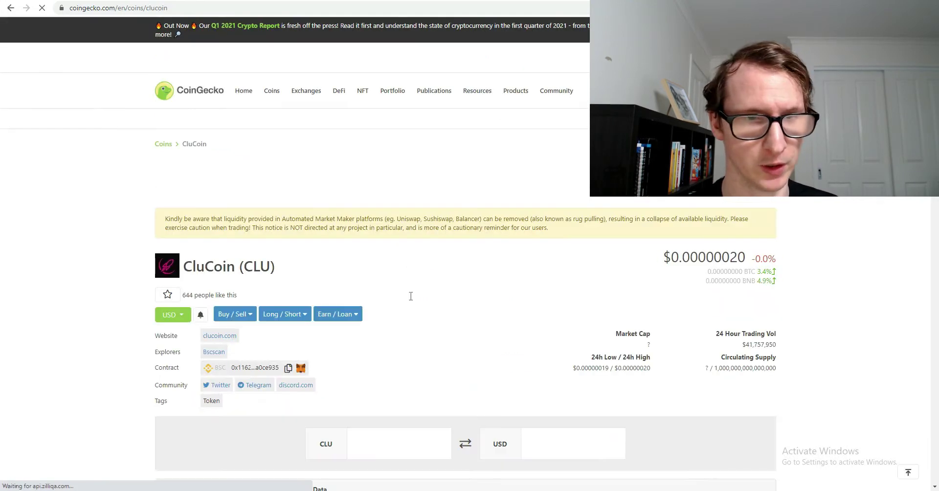
Step: Copy CluCoin's BSC contract address from its CoinGecko coin page
{"action": "scroll", "coordinate": [313, 328], "scroll_direction": "down", "scroll_amount": 1}
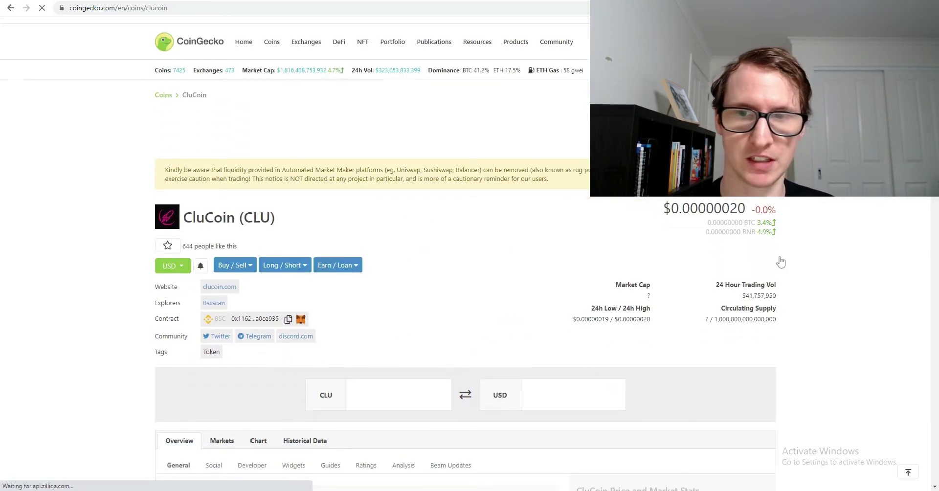
{"action": "scroll", "coordinate": [430, 294], "scroll_direction": "down", "scroll_amount": 2}
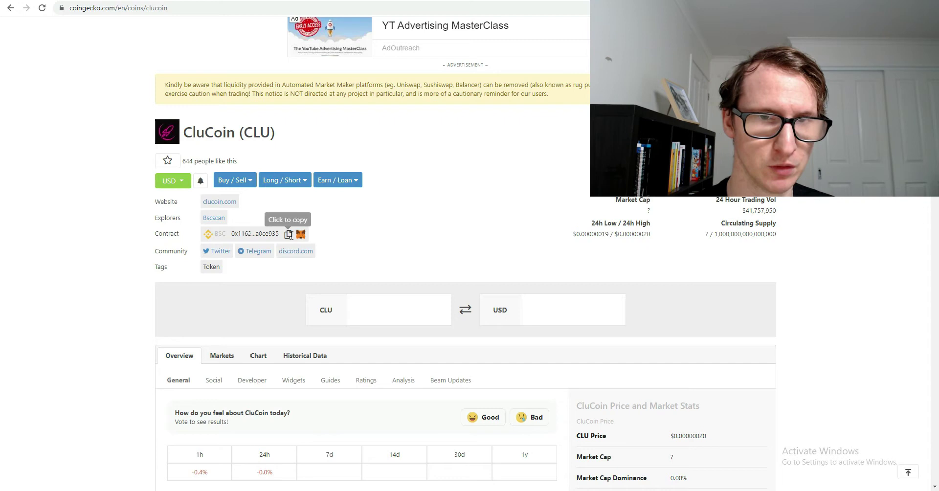
{"action": "left_click", "coordinate": [289, 235]}
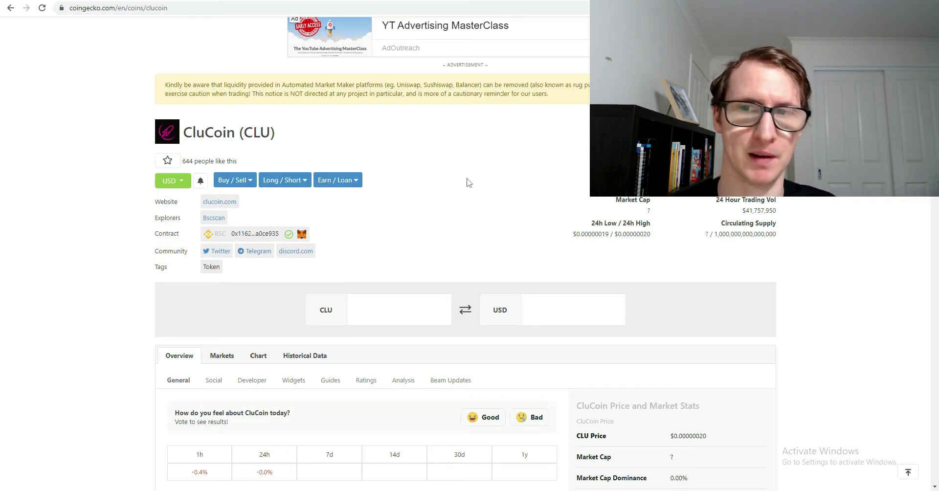
{"action": "scroll", "coordinate": [465, 170], "scroll_direction": "down", "scroll_amount": 20}
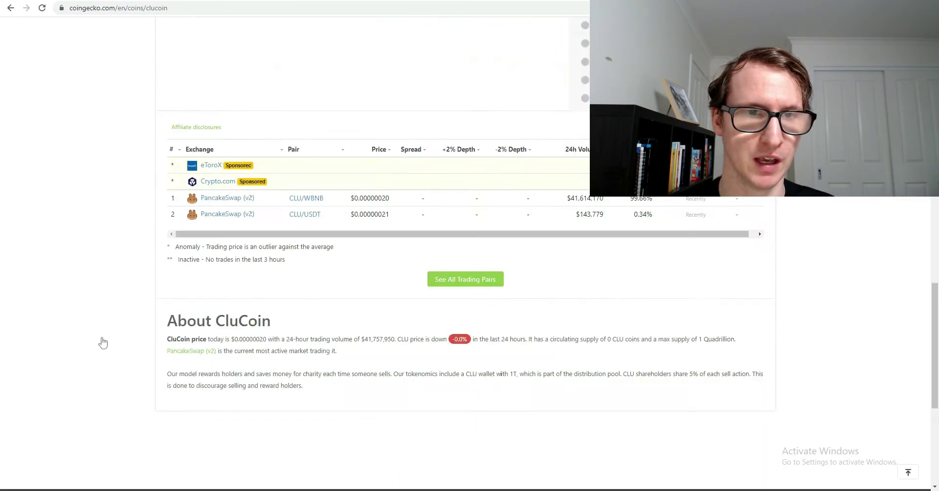
{"action": "scroll", "coordinate": [106, 352], "scroll_direction": "up", "scroll_amount": 3}
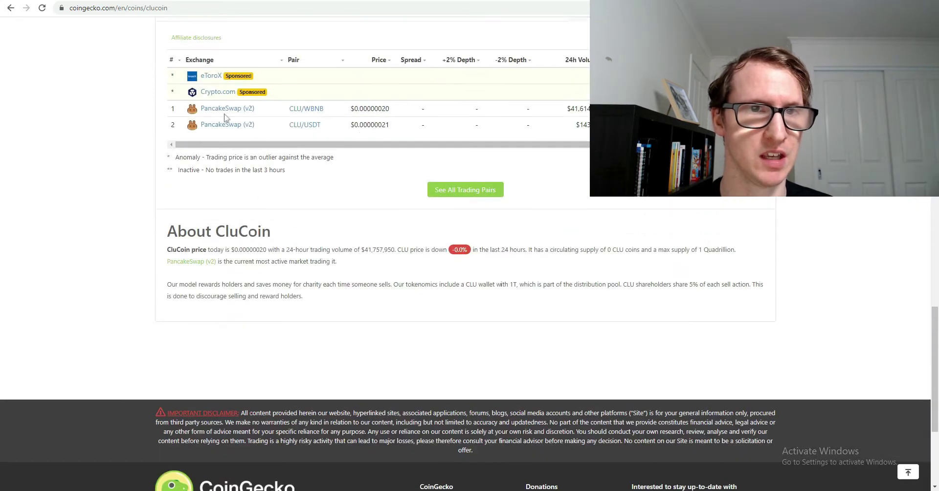
{"action": "scroll", "coordinate": [225, 117], "scroll_direction": "up", "scroll_amount": 2}
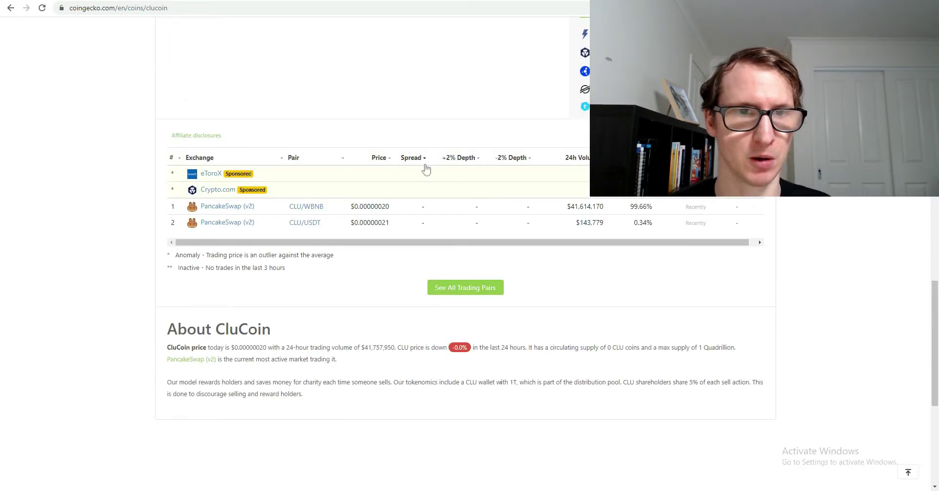
{"action": "scroll", "coordinate": [420, 181], "scroll_direction": "up", "scroll_amount": 1}
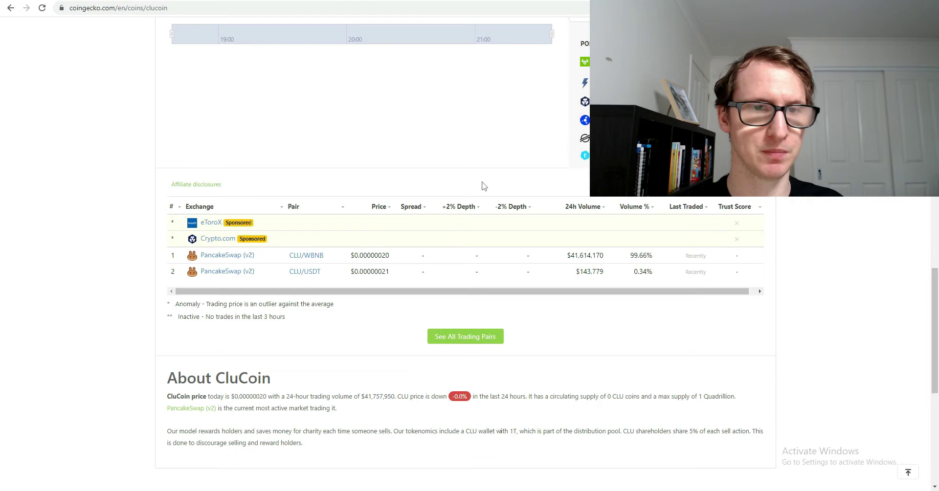
{"action": "scroll", "coordinate": [483, 185], "scroll_direction": "up", "scroll_amount": 15}
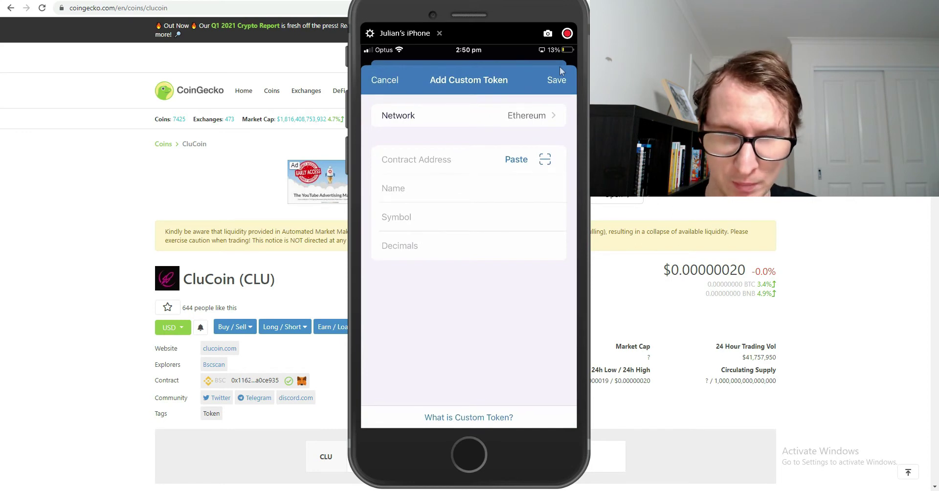
Step: Highlight CluCoin's contract address text on CoinGecko, then clear the selection
{"action": "right_click", "coordinate": [559, 66]}
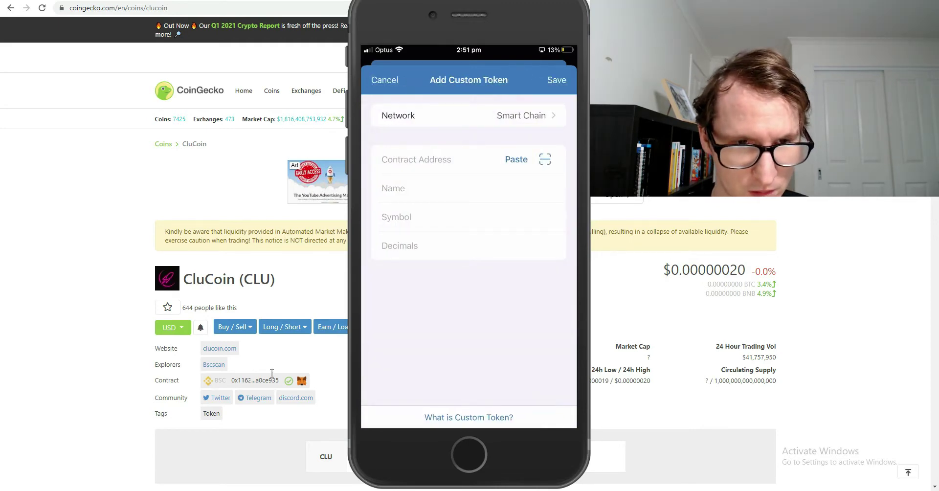
{"action": "left_click_drag", "start_coordinate": [278, 383], "coordinate": [243, 381]}
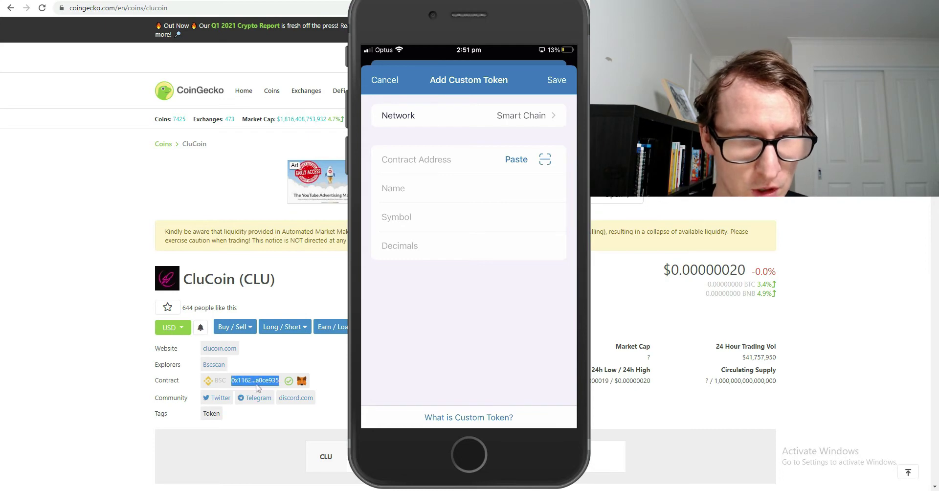
{"action": "left_click", "coordinate": [255, 385]}
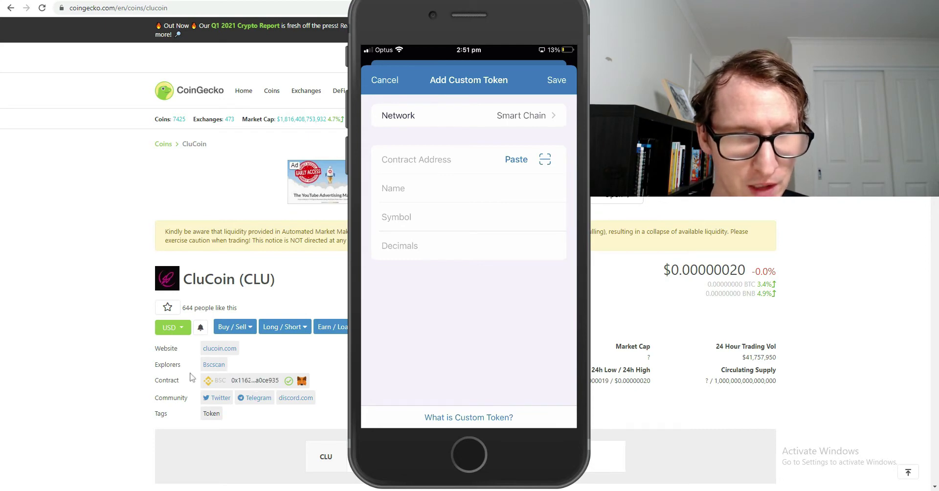
Step: Open CluCoin's token page on BscScan from the CoinGecko contract link
{"action": "left_click", "coordinate": [216, 369]}
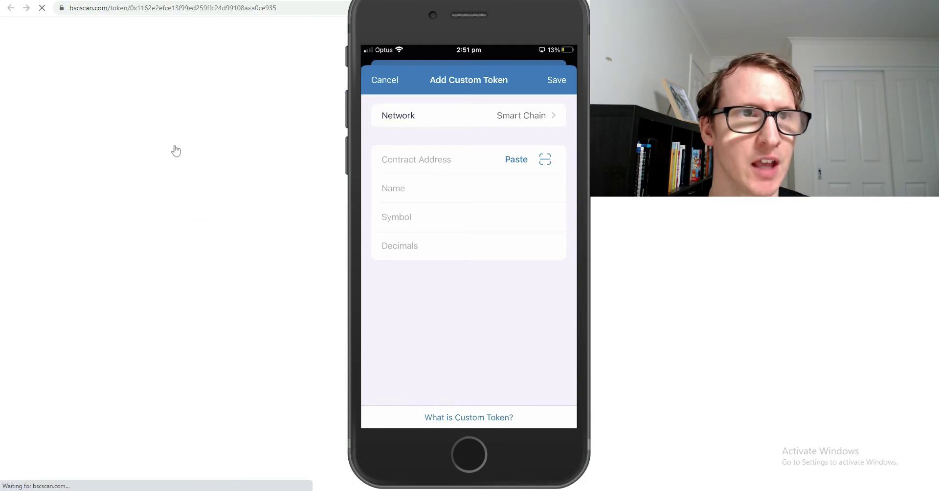
{"action": "left_click", "coordinate": [63, 1]}
{"action": "left_click", "coordinate": [147, 1]}
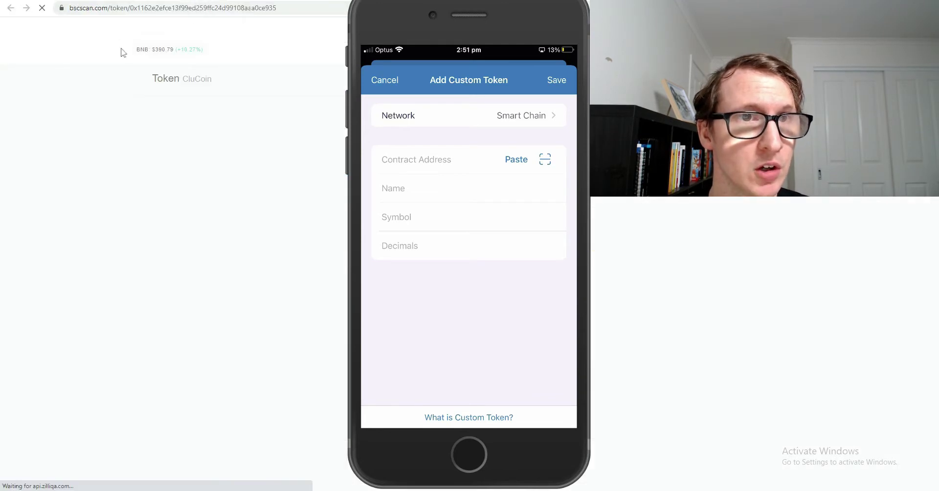
{"action": "left_click_drag", "start_coordinate": [108, 8], "coordinate": [69, 13]}
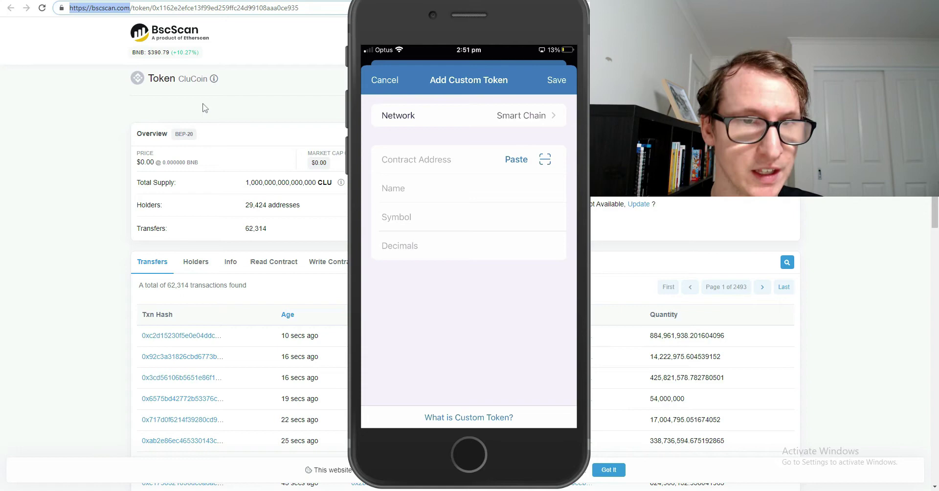
Step: Move the phone mirror aside to uncover BscScan's CluCoin profile summary
{"action": "left_click_drag", "start_coordinate": [472, 11], "coordinate": [331, 25]}
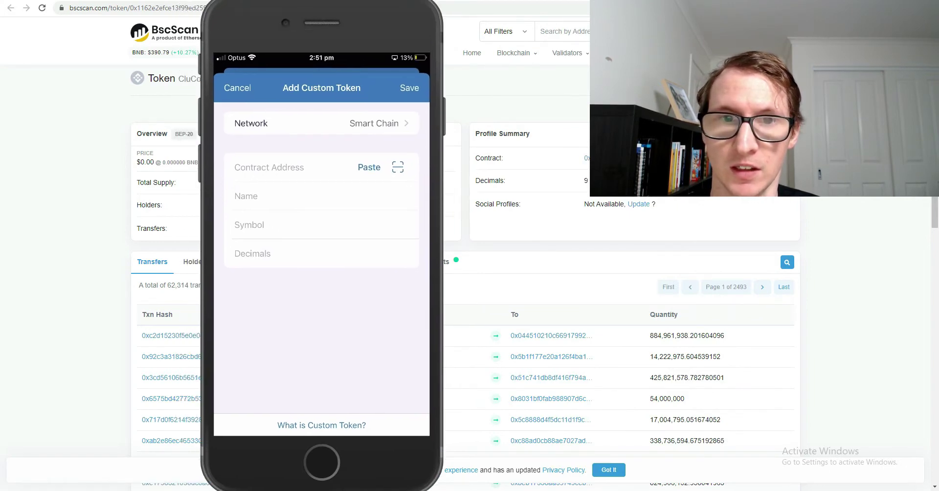
{"action": "left_click_drag", "start_coordinate": [336, 28], "coordinate": [470, 30]}
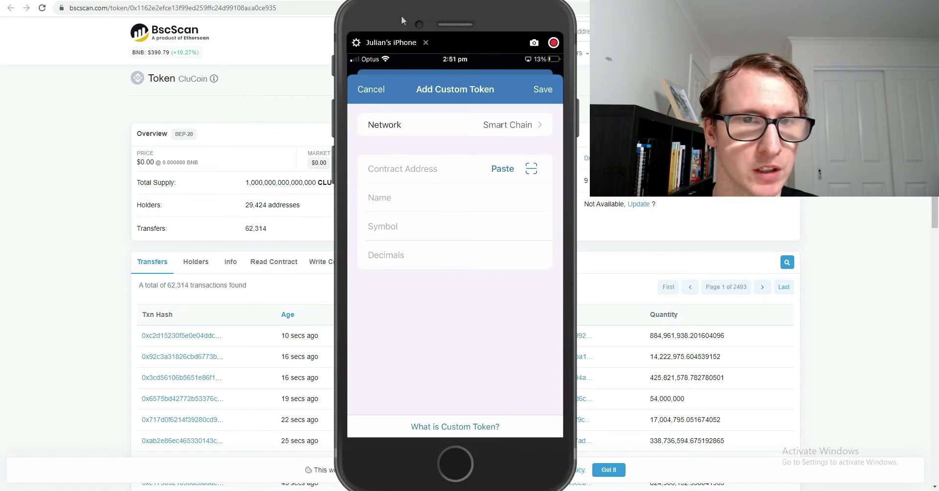
{"action": "left_click_drag", "start_coordinate": [390, 43], "coordinate": [429, 41]}
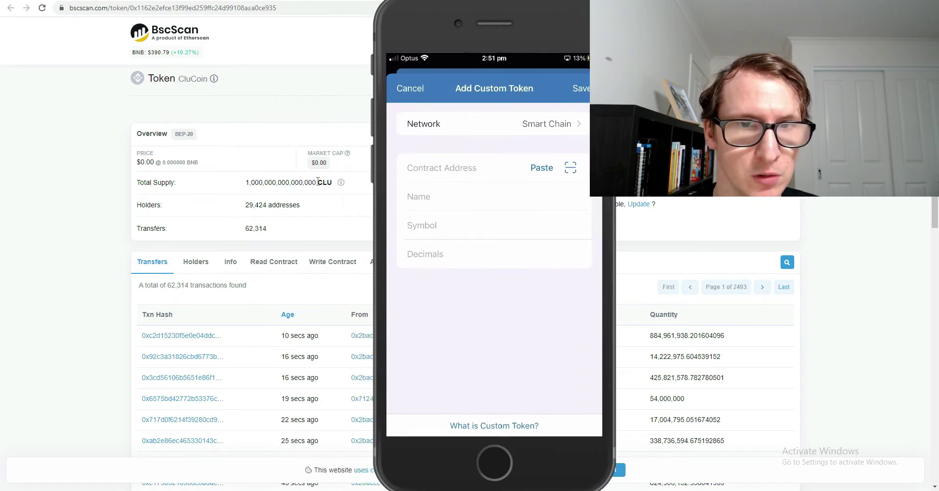
{"action": "left_click_drag", "start_coordinate": [534, 22], "coordinate": [388, 34]}
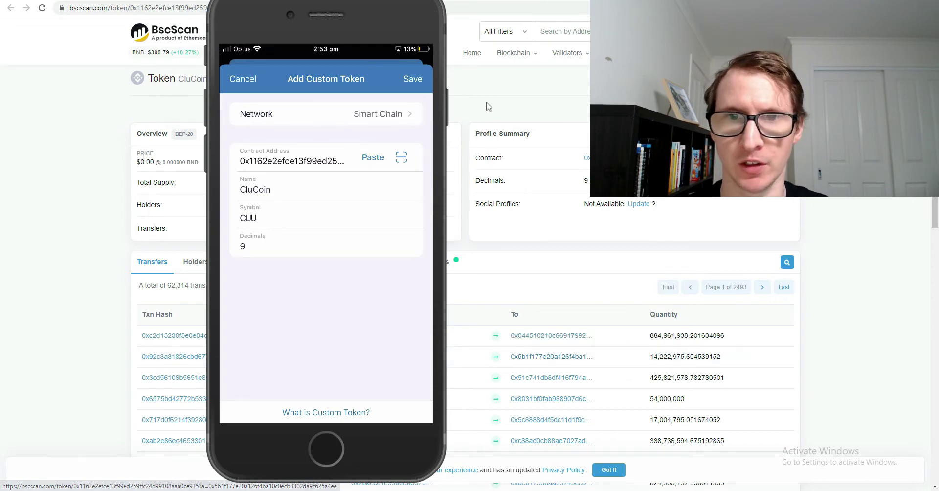
Step: Match the form's Decimals to BscScan's value 9 and check the CluCoin token name
{"action": "left_click_drag", "start_coordinate": [588, 181], "coordinate": [579, 177]}
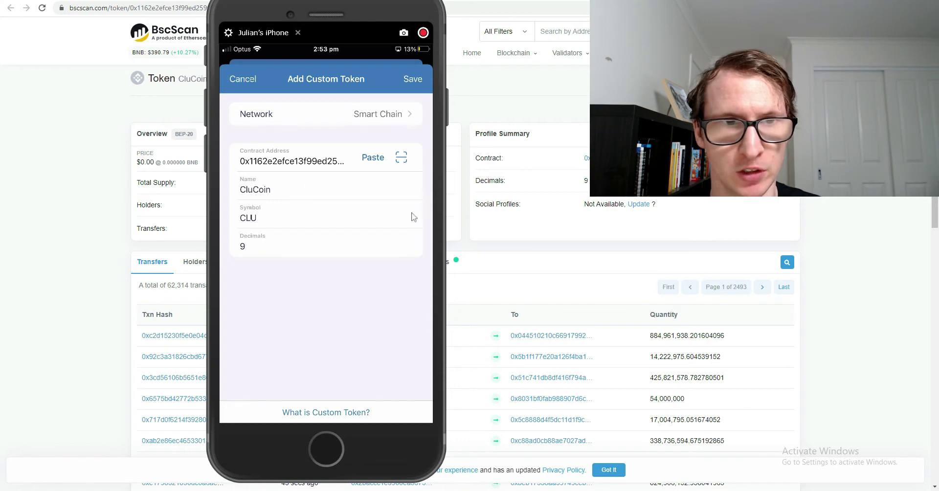
{"action": "left_click_drag", "start_coordinate": [592, 181], "coordinate": [564, 185]}
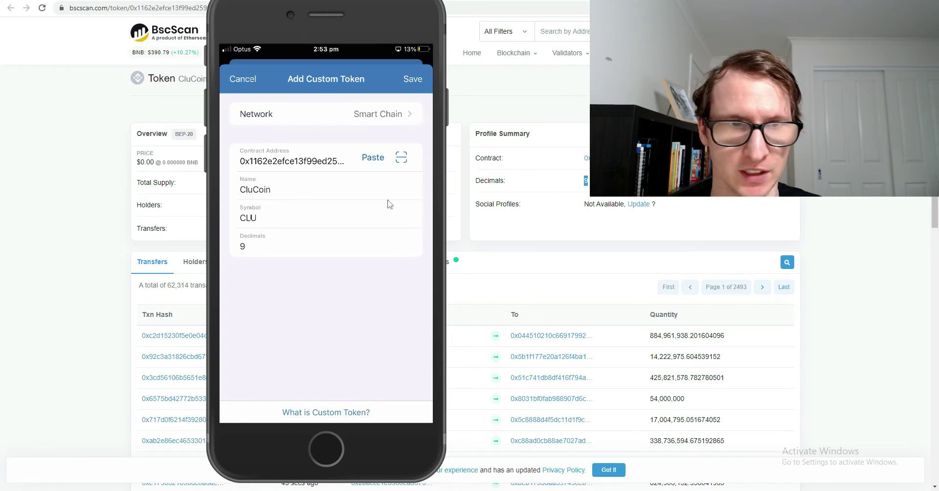
{"action": "left_click", "coordinate": [309, 248]}
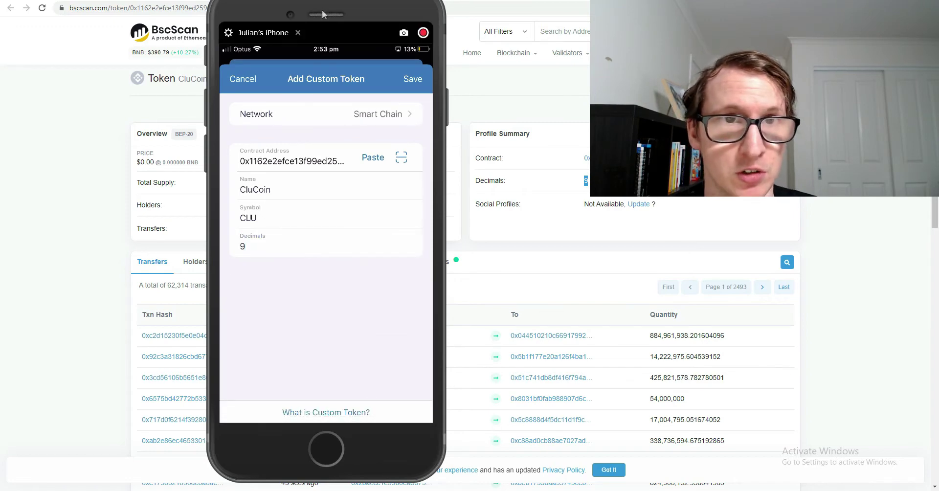
{"action": "left_click_drag", "start_coordinate": [326, 13], "coordinate": [463, 11]}
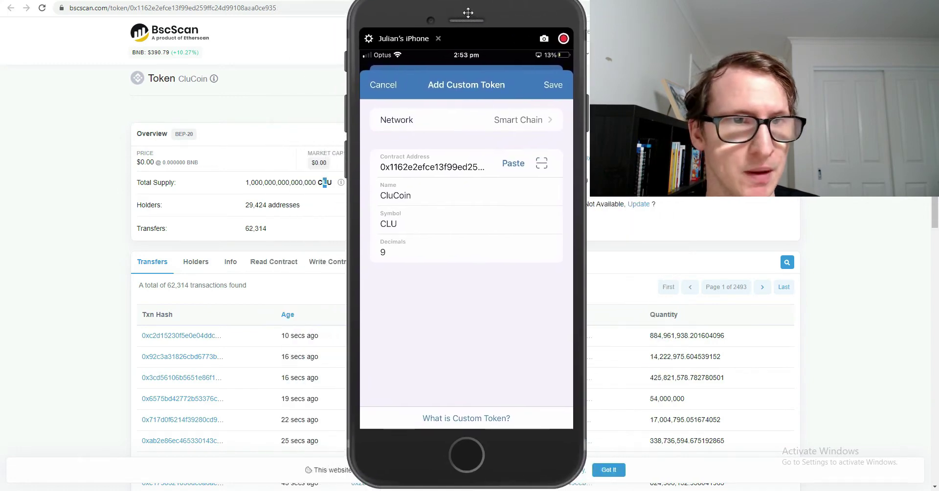
{"action": "left_click_drag", "start_coordinate": [179, 80], "coordinate": [208, 81]}
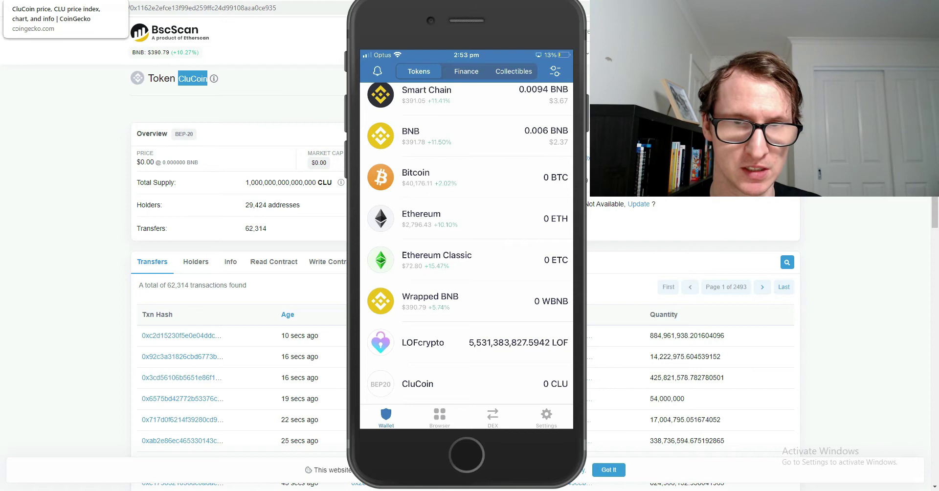
Step: Switch from CoinGecko's CluCoin page to BscScan's CluCoin token page, repositioning the phone mirror
{"action": "left_click", "coordinate": [66, 0]}
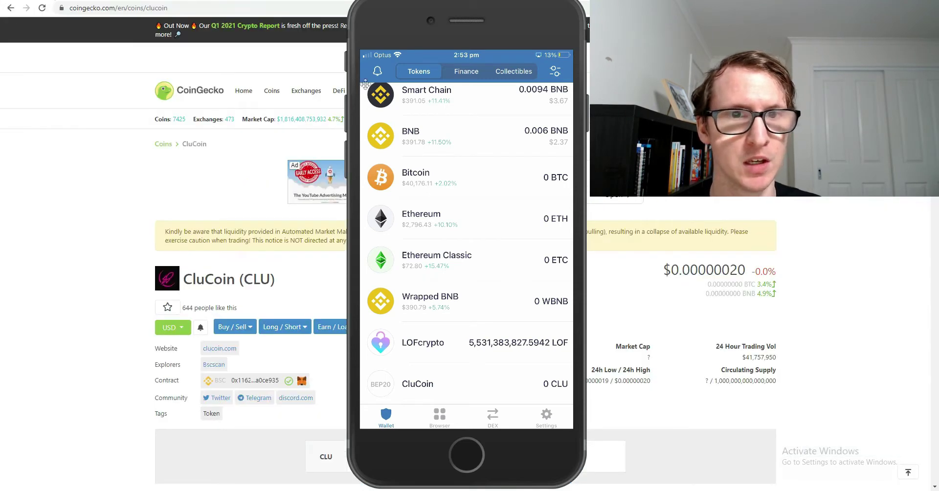
{"action": "left_click_drag", "start_coordinate": [403, 19], "coordinate": [535, 22]}
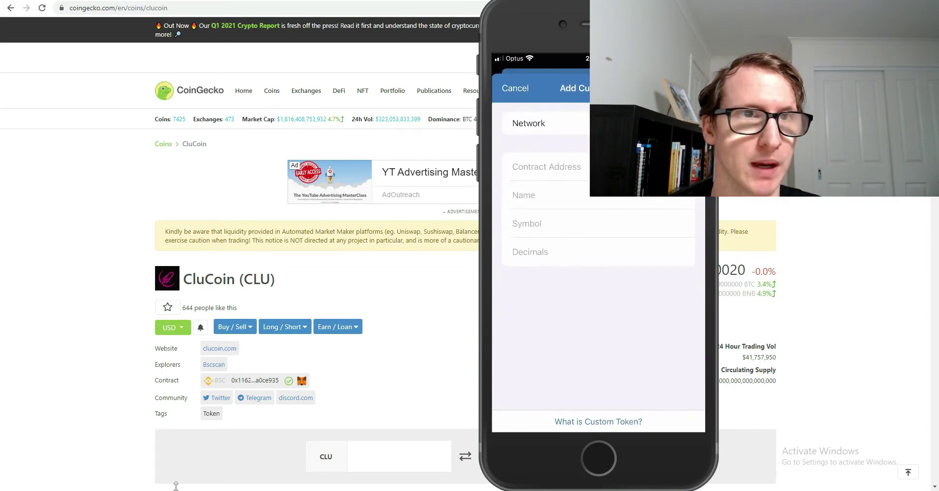
{"action": "key", "text": "ctrl+Tab"}
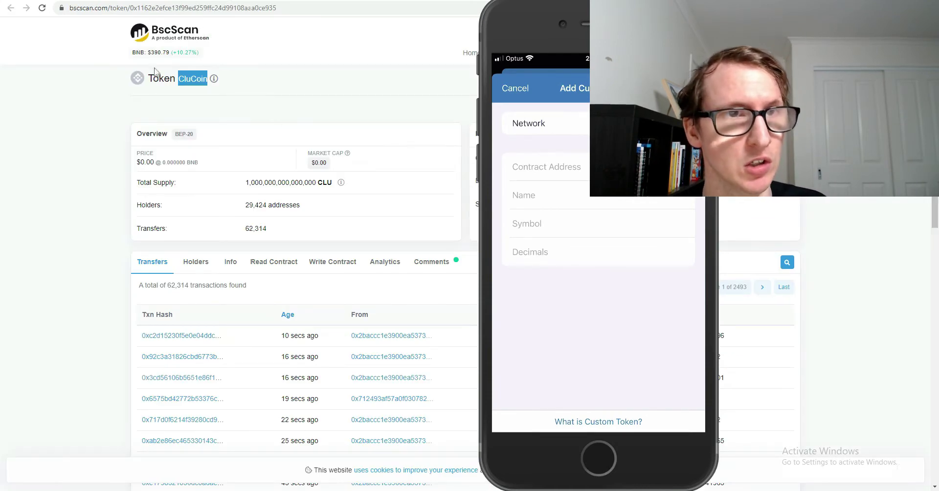
{"action": "left_click_drag", "start_coordinate": [533, 18], "coordinate": [243, 46]}
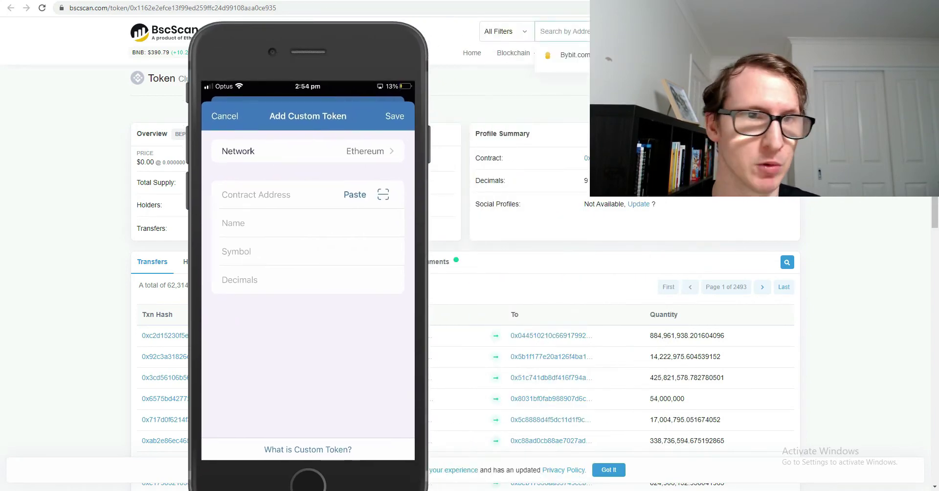
{"action": "left_click_drag", "start_coordinate": [357, 36], "coordinate": [410, 33]}
Step: Search BscScan for clucoin, then navigate back a page
{"action": "left_click", "coordinate": [562, 31]}
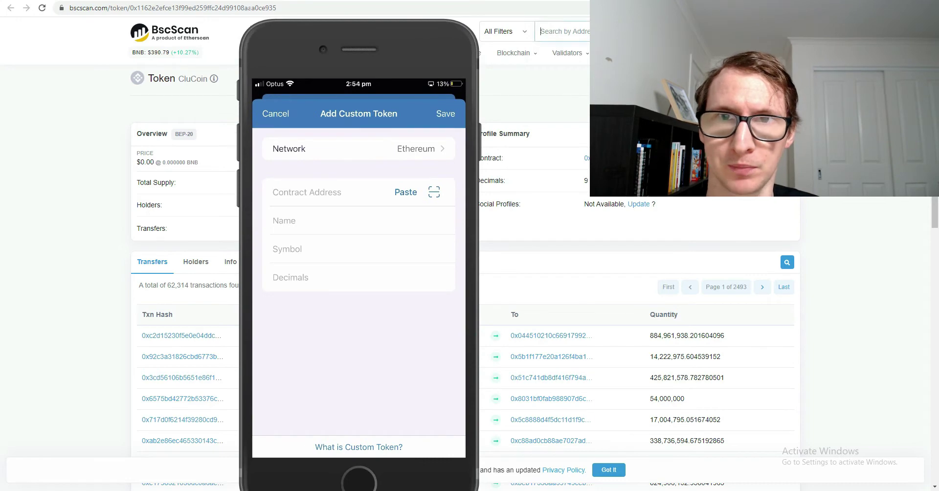
{"action": "type", "text": "clucoin"}
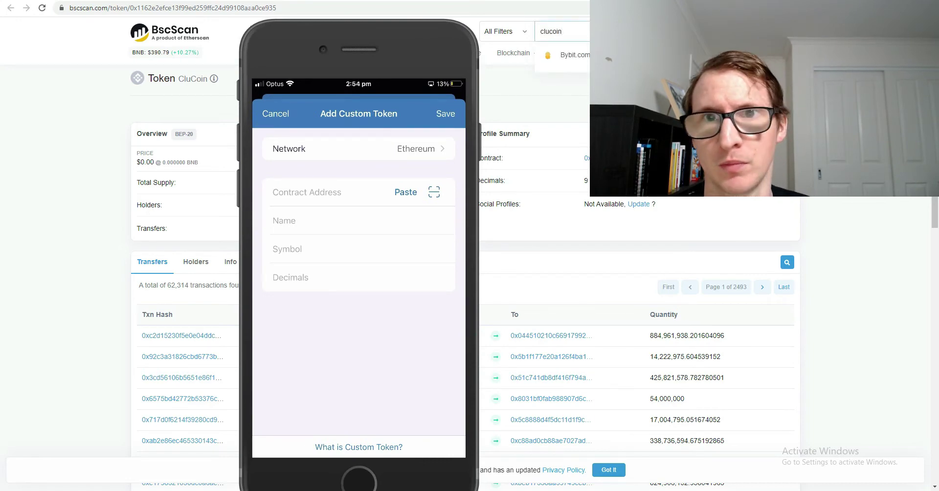
{"action": "key", "text": "Return"}
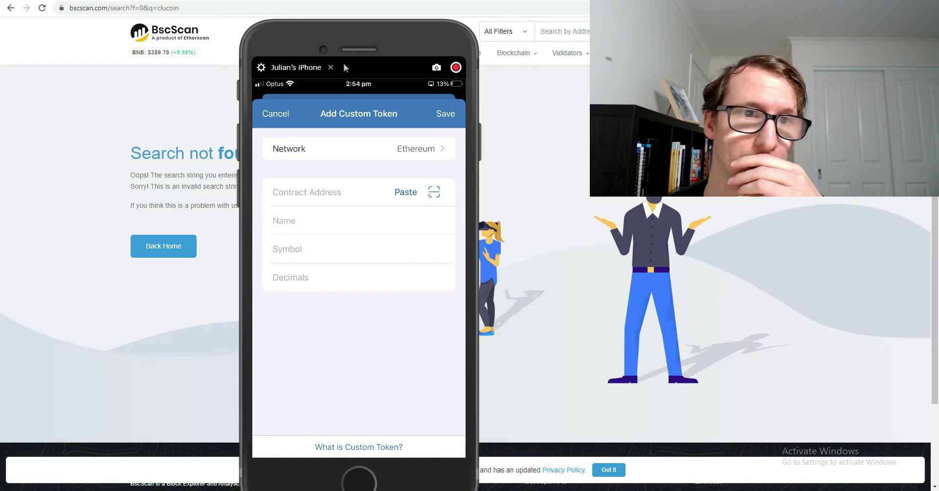
{"action": "left_click_drag", "start_coordinate": [338, 40], "coordinate": [388, 13]}
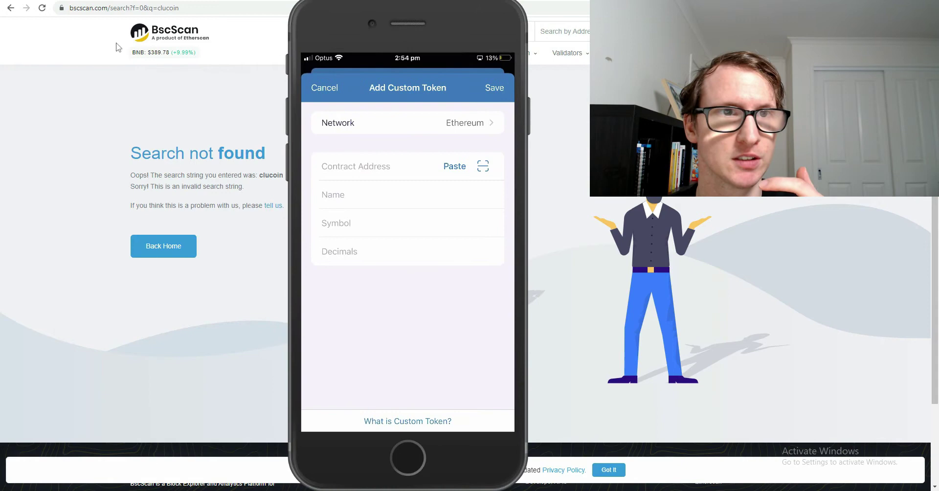
{"action": "left_click", "coordinate": [10, 8]}
Step: Return to CoinGecko's CluCoin page, check the contract's BSC chain label, then go to BscScan
{"action": "left_click", "coordinate": [10, 8]}
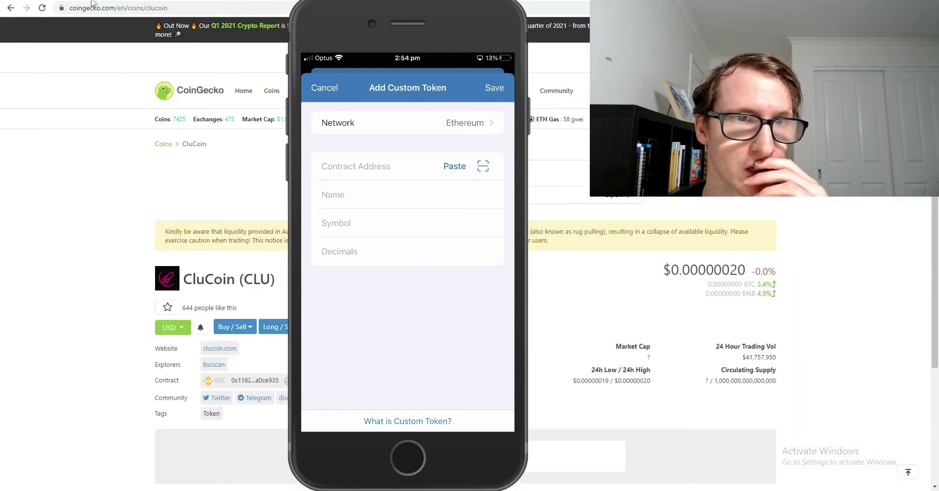
{"action": "left_click_drag", "start_coordinate": [406, 17], "coordinate": [414, 67]}
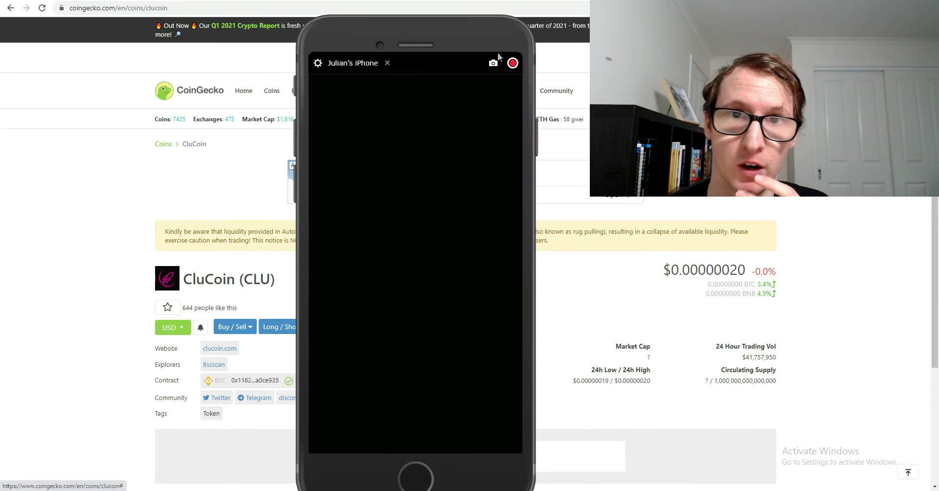
{"action": "left_click_drag", "start_coordinate": [497, 51], "coordinate": [539, 48]}
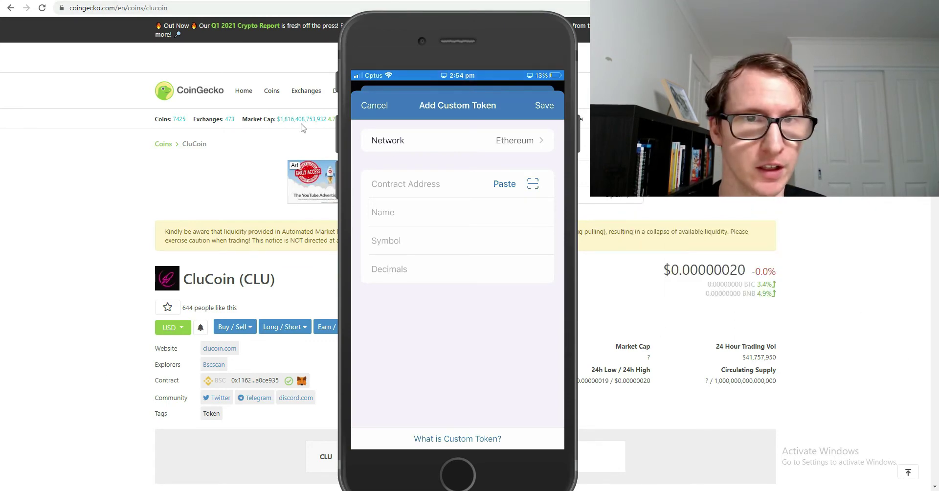
{"action": "mouse_move", "coordinate": [272, 91]}
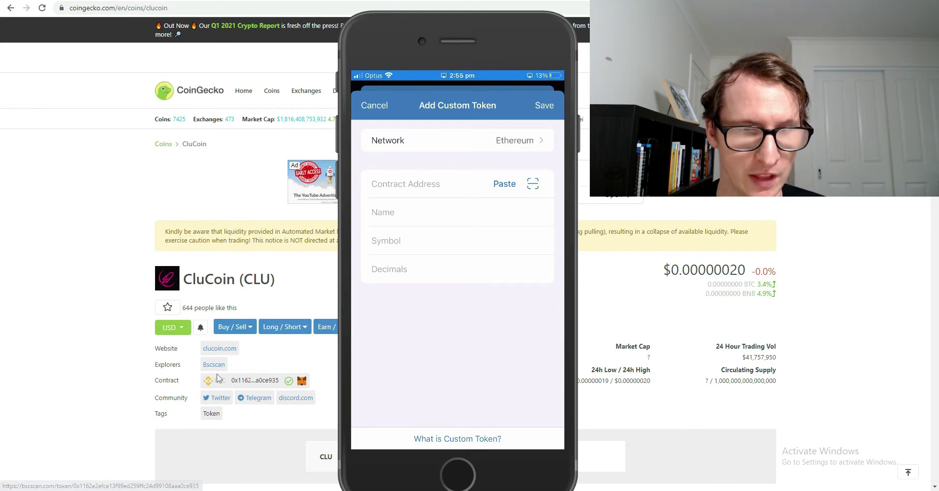
{"action": "left_click_drag", "start_coordinate": [215, 380], "coordinate": [209, 382]}
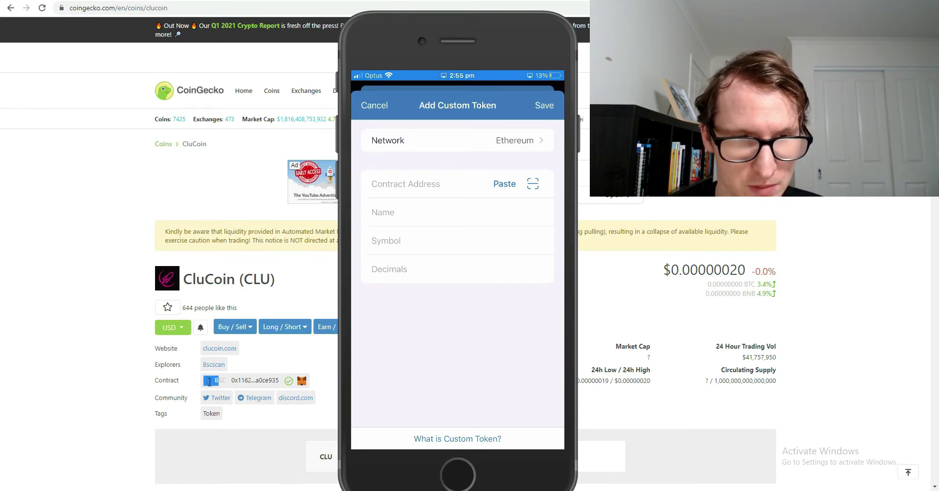
{"action": "left_click", "coordinate": [218, 386]}
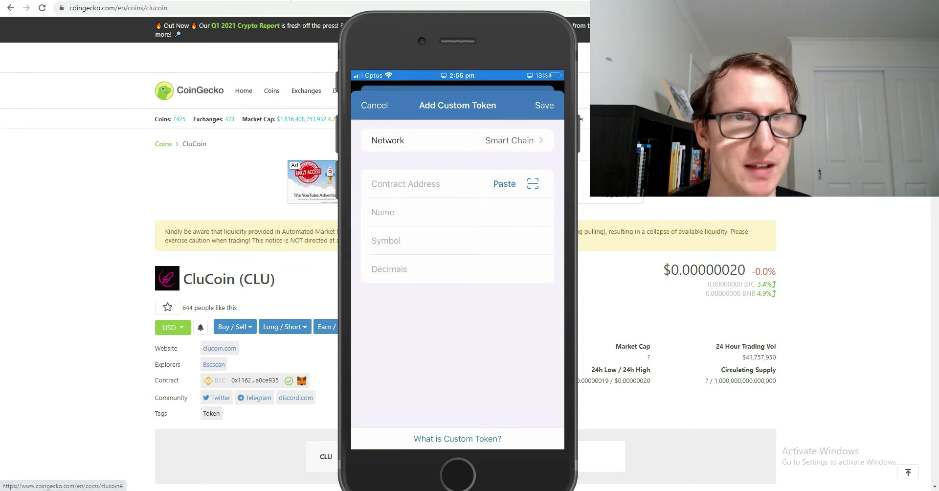
{"action": "key", "text": "ctrl+Tab"}
Step: Go forward to CoinGecko's SafeBlast (BLAST) page with the phone mirror beside it
{"action": "left_click_drag", "start_coordinate": [466, 34], "coordinate": [540, 8]}
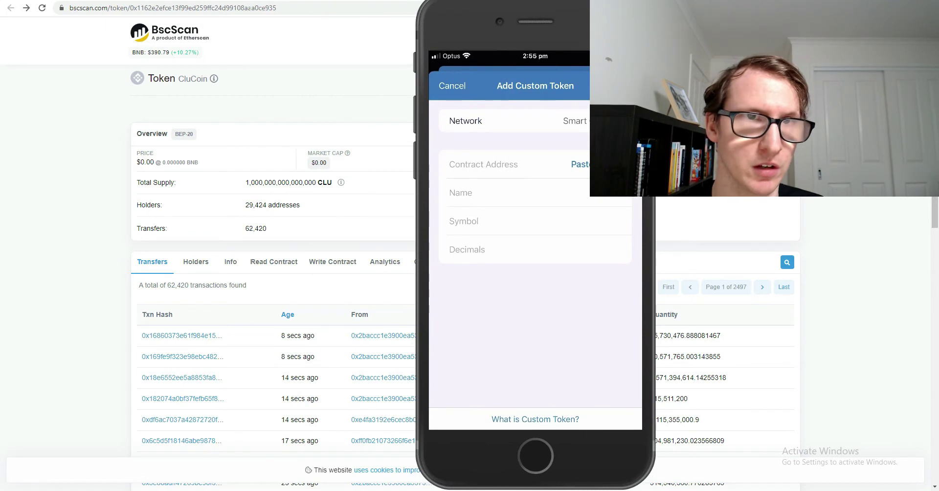
{"action": "left_click_drag", "start_coordinate": [448, 51], "coordinate": [418, 54]}
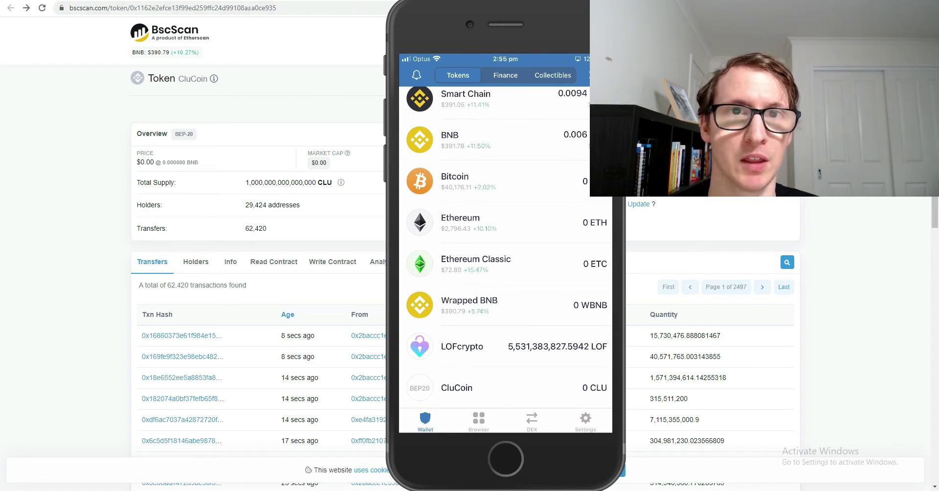
{"action": "key", "text": "alt+Right"}
{"action": "left_click_drag", "start_coordinate": [433, 103], "coordinate": [547, 94]}
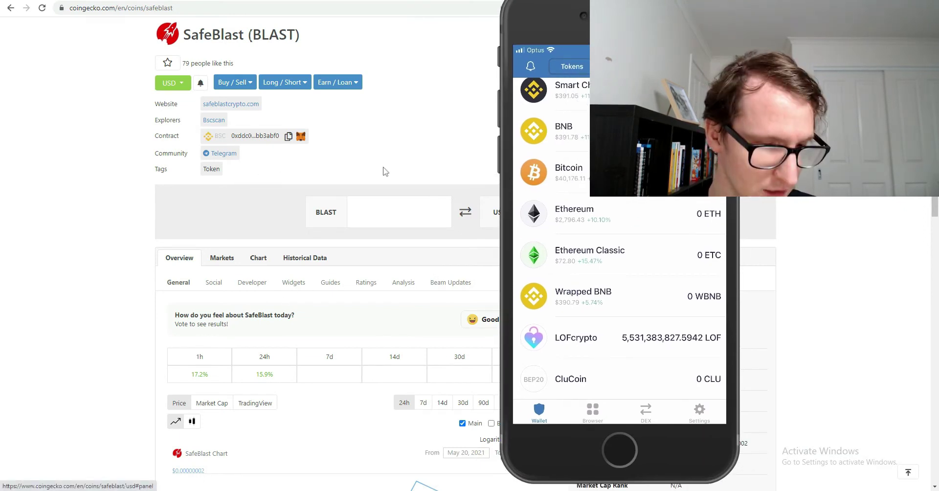
Step: Go forward to CoinGecko's APENFT page and highlight its contract address
{"action": "key", "text": "alt+Right"}
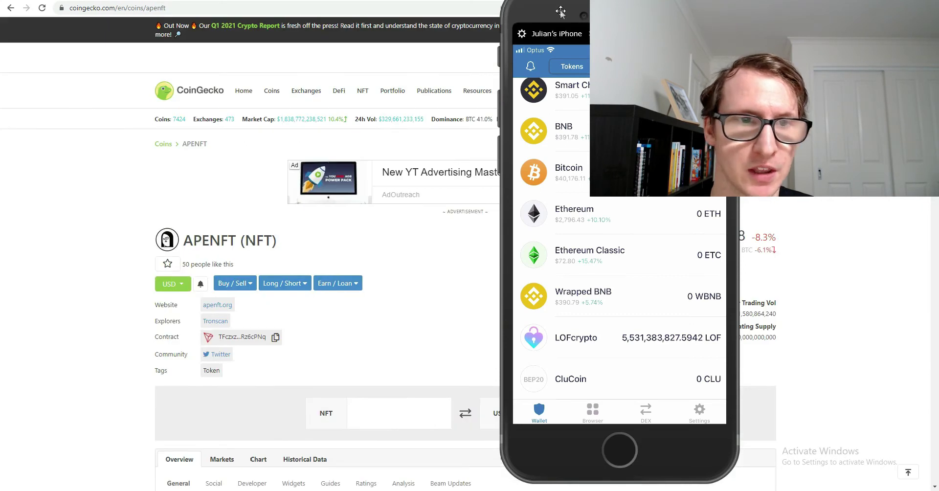
{"action": "left_click_drag", "start_coordinate": [561, 11], "coordinate": [596, 40]}
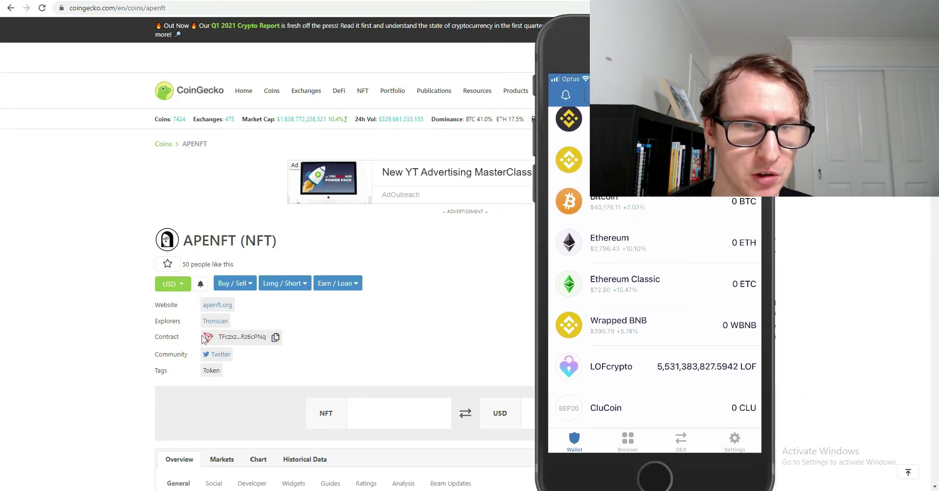
{"action": "left_click_drag", "start_coordinate": [203, 339], "coordinate": [218, 341]}
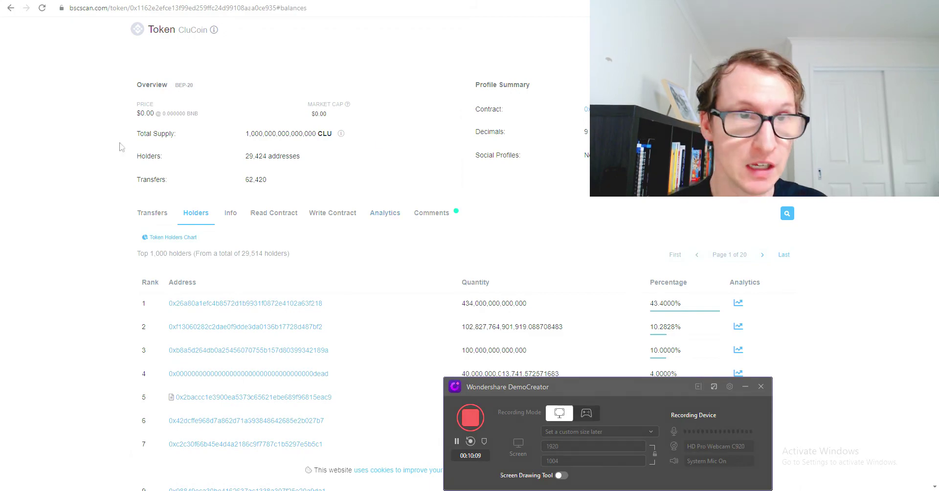
Step: Browse CluCoin's holders and Transfers tab, then return to CoinGecko's SafeBlast page
{"action": "scroll", "coordinate": [115, 168], "scroll_direction": "down", "scroll_amount": 6}
{"action": "scroll", "coordinate": [101, 139], "scroll_direction": "up", "scroll_amount": 7}
{"action": "scroll", "coordinate": [101, 139], "scroll_direction": "down", "scroll_amount": 7}
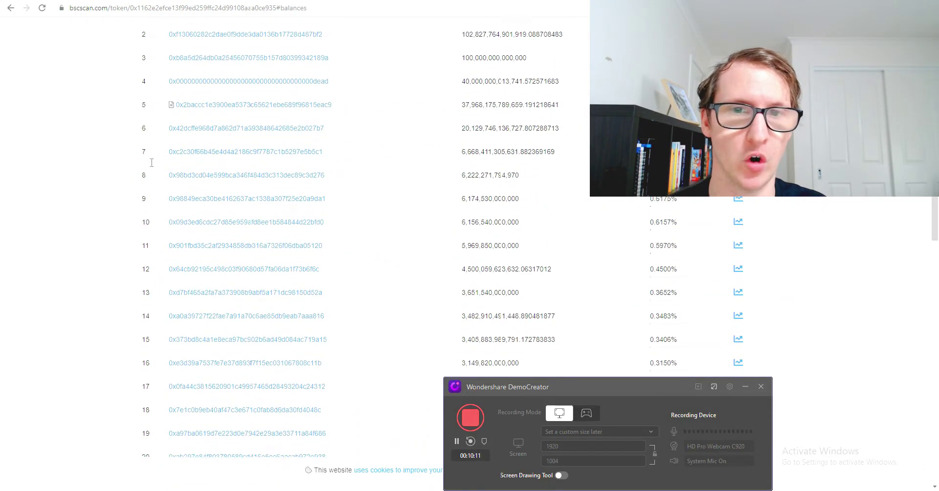
{"action": "scroll", "coordinate": [166, 210], "scroll_direction": "up", "scroll_amount": 6}
{"action": "left_click", "coordinate": [153, 213]}
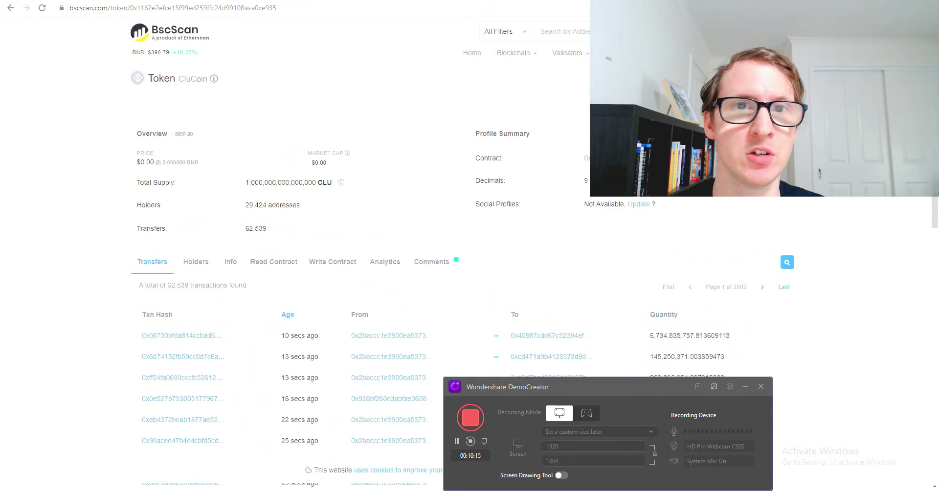
{"action": "key", "text": "alt+Left"}
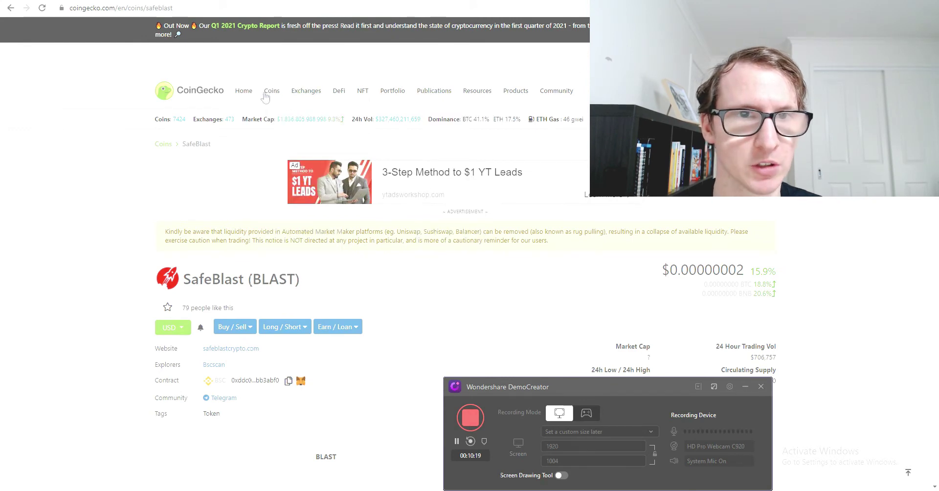
Step: From CoinGecko's Recently Added coins, open Galaxium (GLXM) and follow its BscScan explorer link
{"action": "mouse_move", "coordinate": [272, 92]}
{"action": "left_click", "coordinate": [293, 128]}
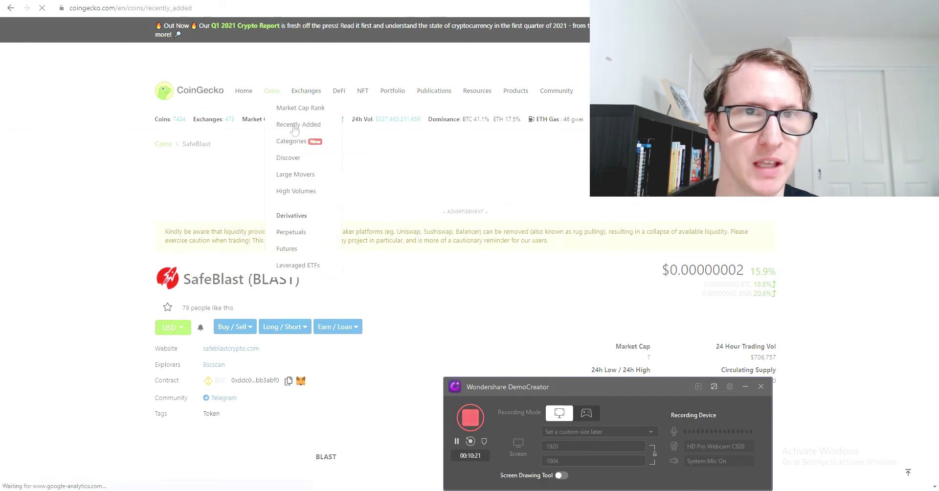
{"action": "scroll", "coordinate": [232, 206], "scroll_direction": "down", "scroll_amount": 1}
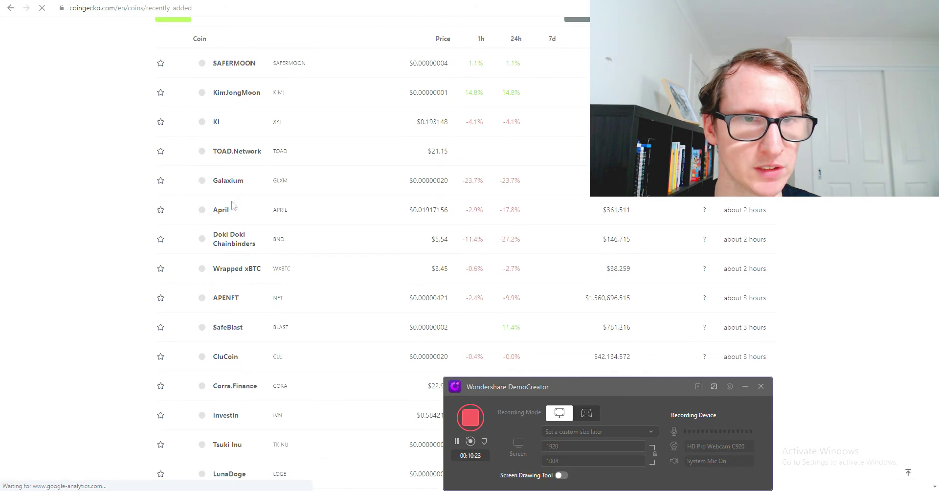
{"action": "scroll", "coordinate": [320, 194], "scroll_direction": "down", "scroll_amount": 2}
{"action": "scroll", "coordinate": [274, 186], "scroll_direction": "up", "scroll_amount": 1}
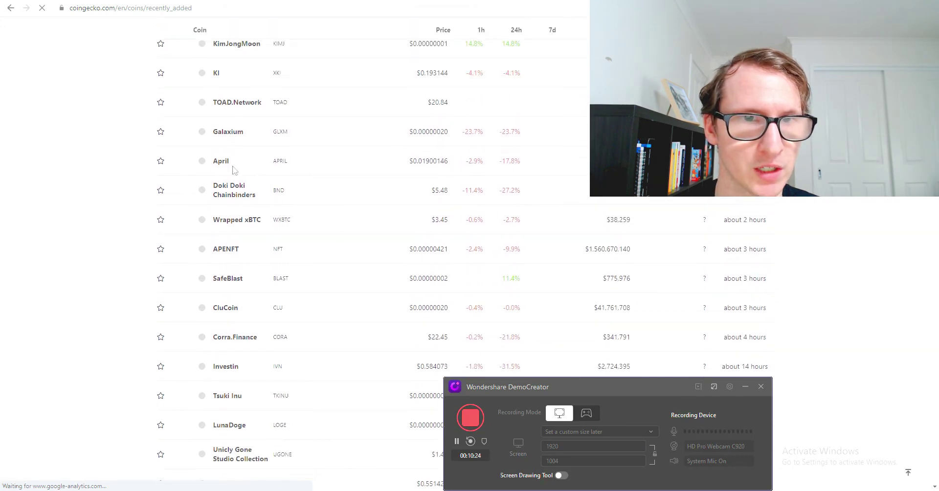
{"action": "left_click", "coordinate": [231, 133]}
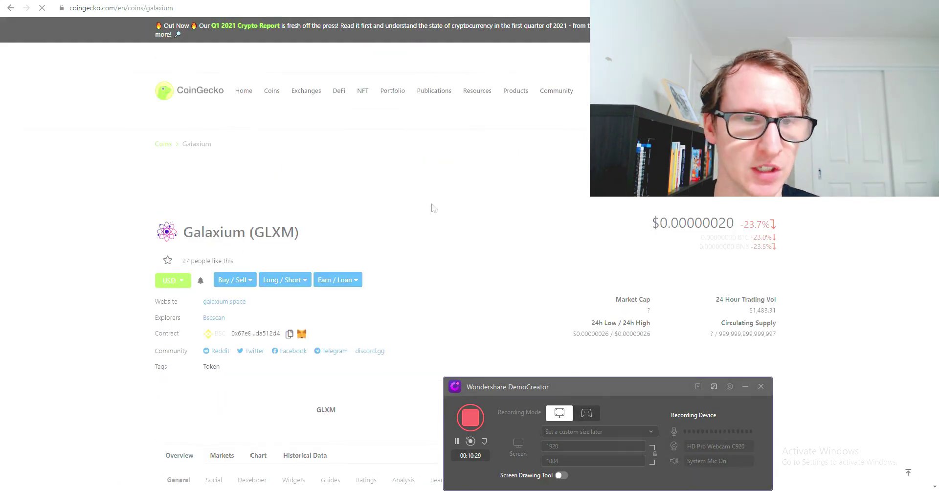
{"action": "scroll", "coordinate": [225, 220], "scroll_direction": "down", "scroll_amount": 2}
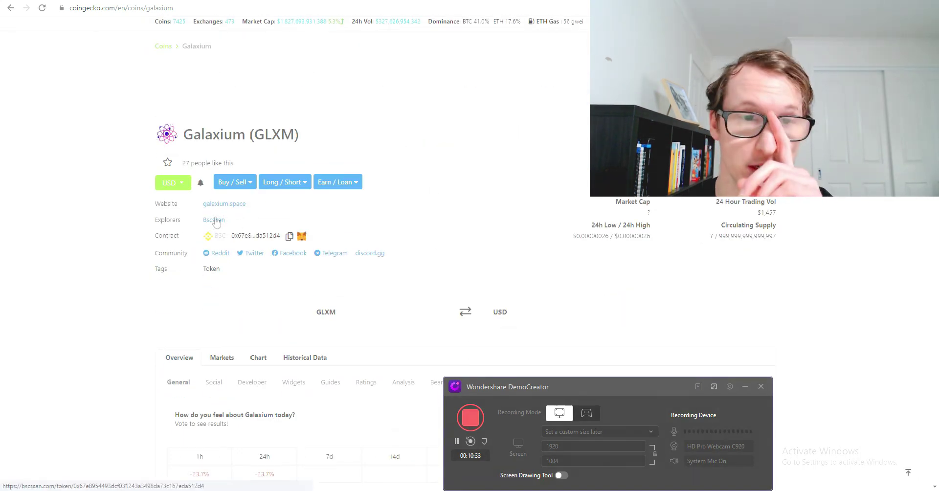
{"action": "left_click", "coordinate": [217, 233]}
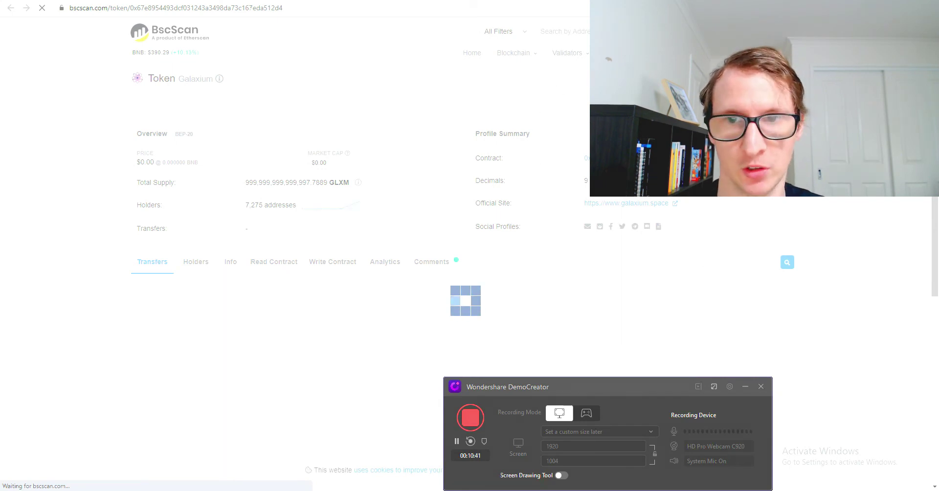
Step: Show Galaxium's Holders list and highlight its count of 7,275 holder addresses
{"action": "scroll", "coordinate": [463, 189], "scroll_direction": "down", "scroll_amount": 2}
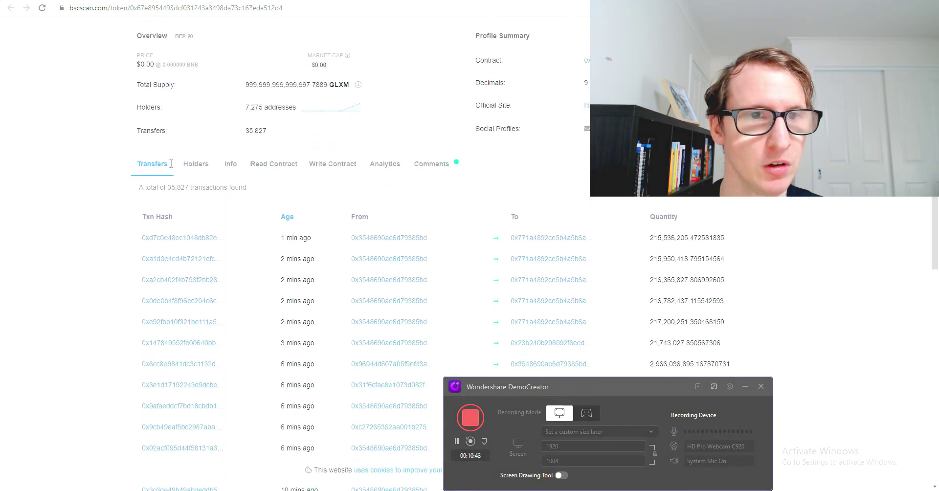
{"action": "left_click", "coordinate": [198, 164]}
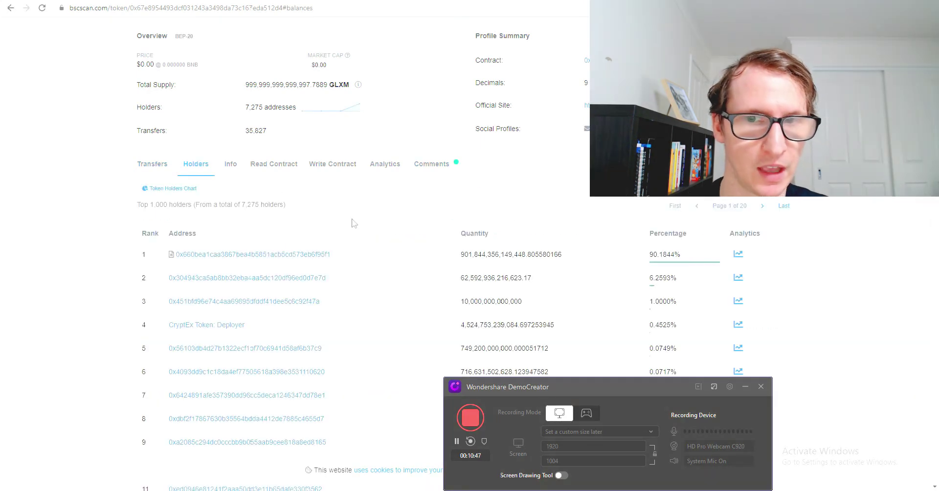
{"action": "scroll", "coordinate": [354, 223], "scroll_direction": "up", "scroll_amount": 1}
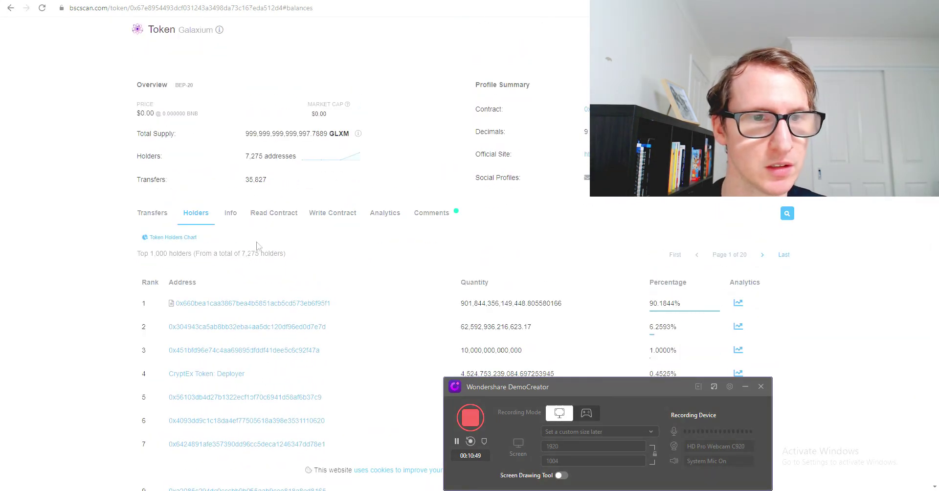
{"action": "scroll", "coordinate": [367, 235], "scroll_direction": "down", "scroll_amount": 3}
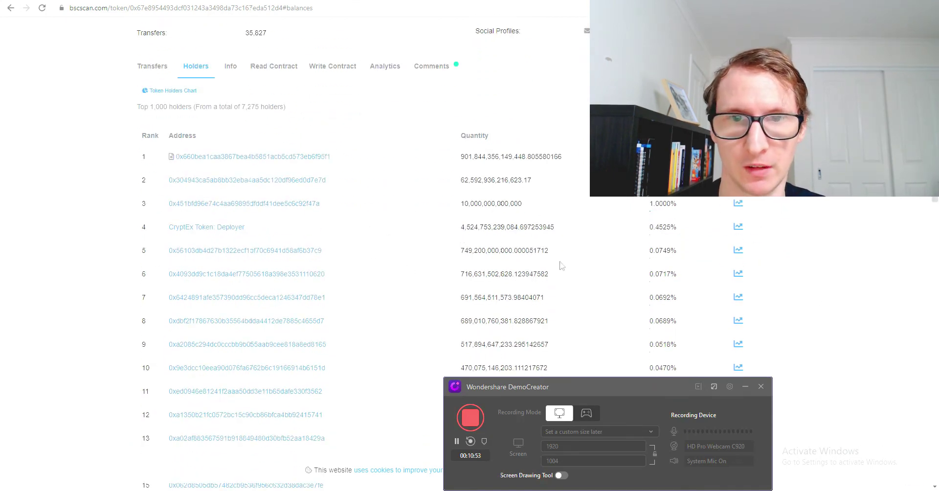
{"action": "scroll", "coordinate": [308, 258], "scroll_direction": "up", "scroll_amount": 3}
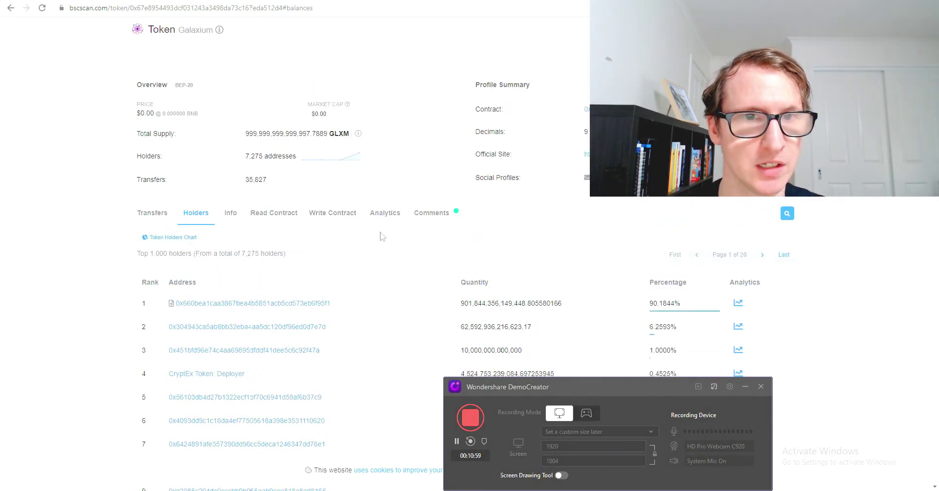
{"action": "left_click_drag", "start_coordinate": [238, 158], "coordinate": [298, 165]}
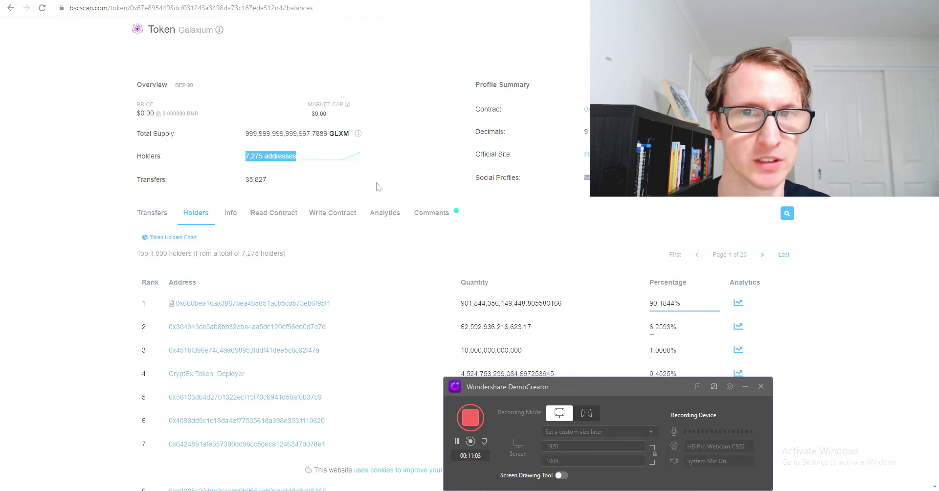
{"action": "left_click", "coordinate": [384, 187]}
Step: Highlight the top holder's address and its 90.1844% share of the supply
{"action": "scroll", "coordinate": [389, 190], "scroll_direction": "down", "scroll_amount": 3}
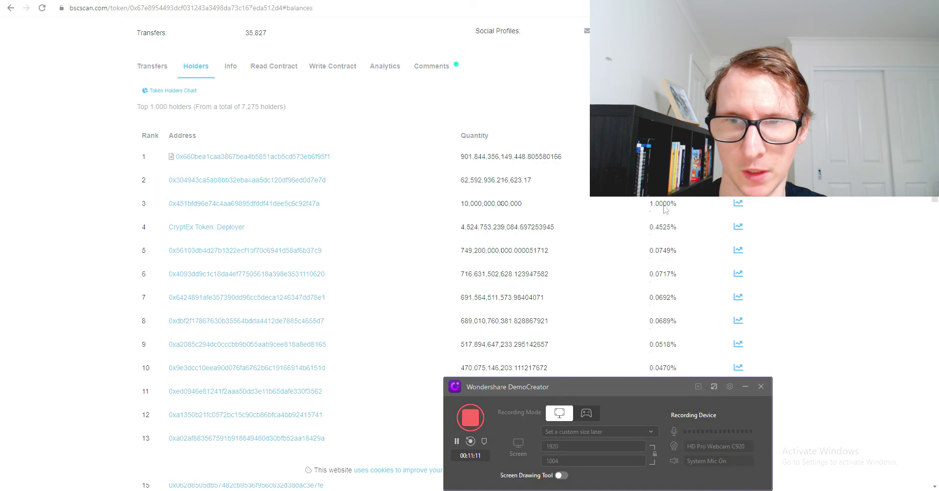
{"action": "left_click_drag", "start_coordinate": [568, 157], "coordinate": [126, 167]}
{"action": "left_click_drag", "start_coordinate": [185, 166], "coordinate": [130, 157]}
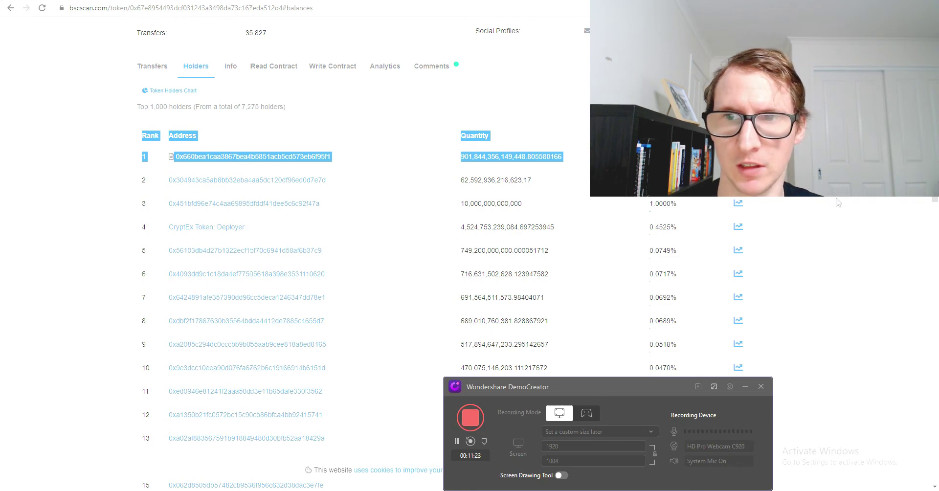
{"action": "left_click", "coordinate": [575, 112]}
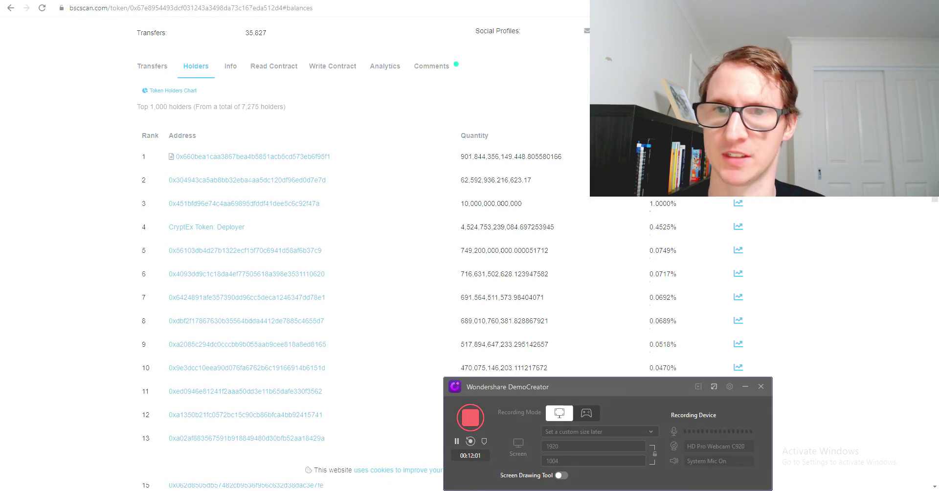
{"action": "left_click_drag", "start_coordinate": [827, 195], "coordinate": [862, 298]}
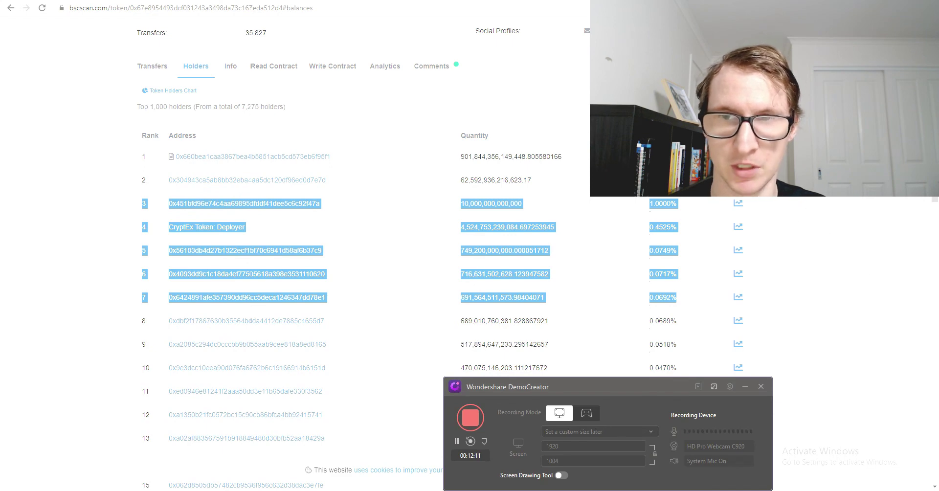
{"action": "key", "text": "ctrl+a"}
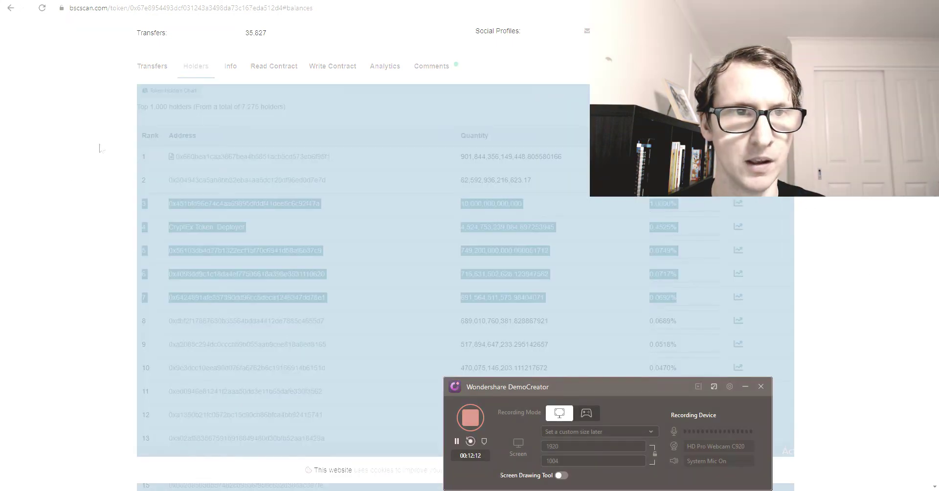
{"action": "left_click", "coordinate": [292, 101]}
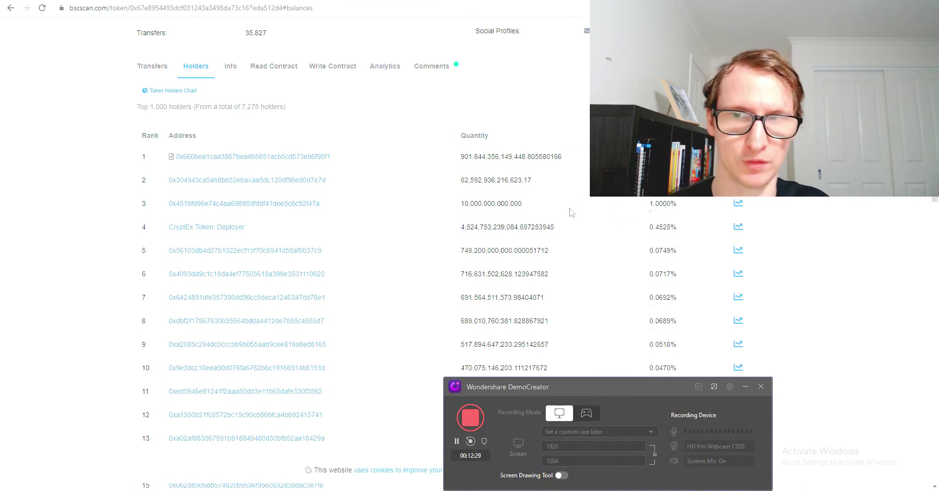
{"action": "scroll", "coordinate": [568, 208], "scroll_direction": "up", "scroll_amount": 2}
{"action": "scroll", "coordinate": [413, 162], "scroll_direction": "up", "scroll_amount": 3}
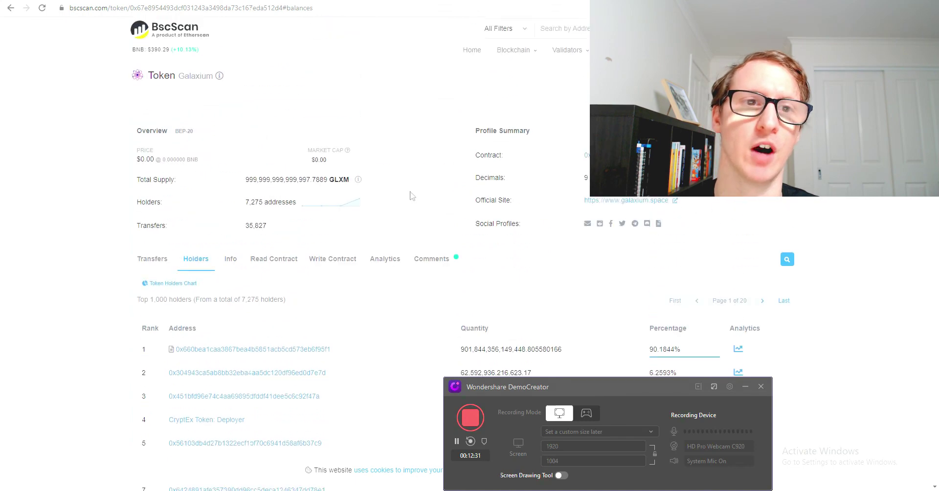